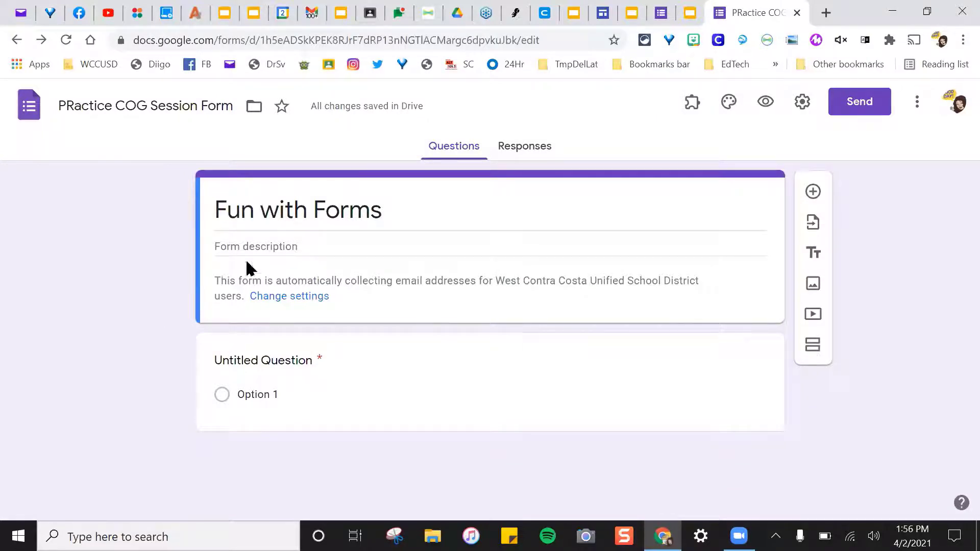
pyautogui.click(276, 364)
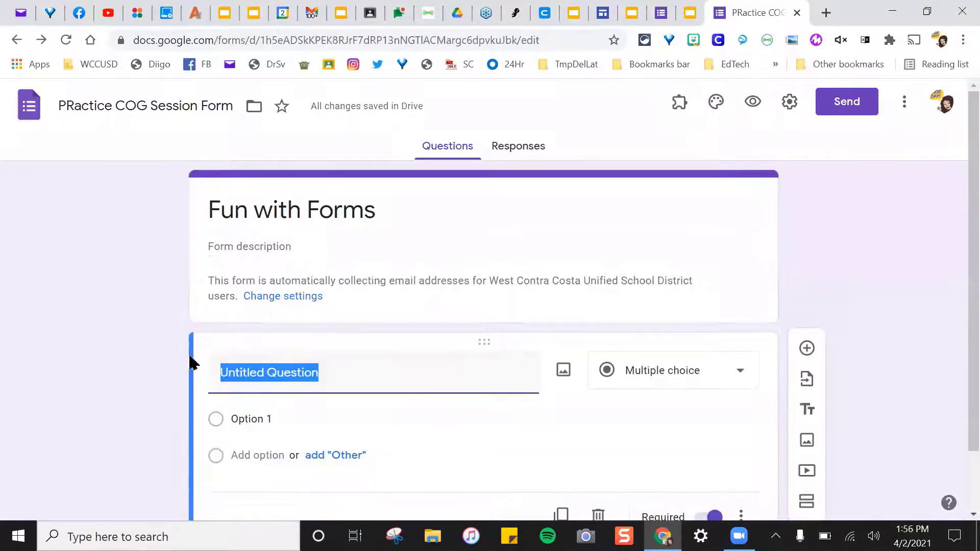
pyautogui.click(68, 272)
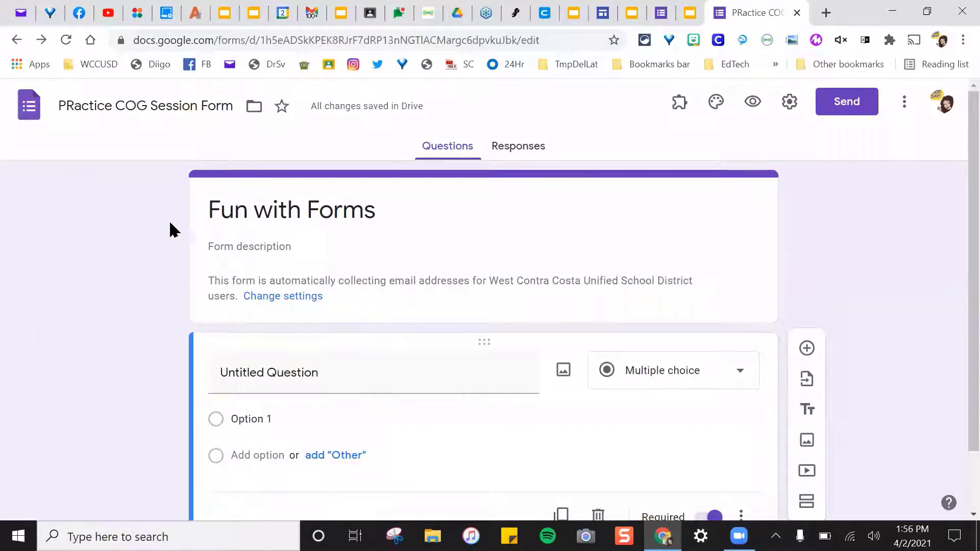
pyautogui.scroll(-2, 642, 262)
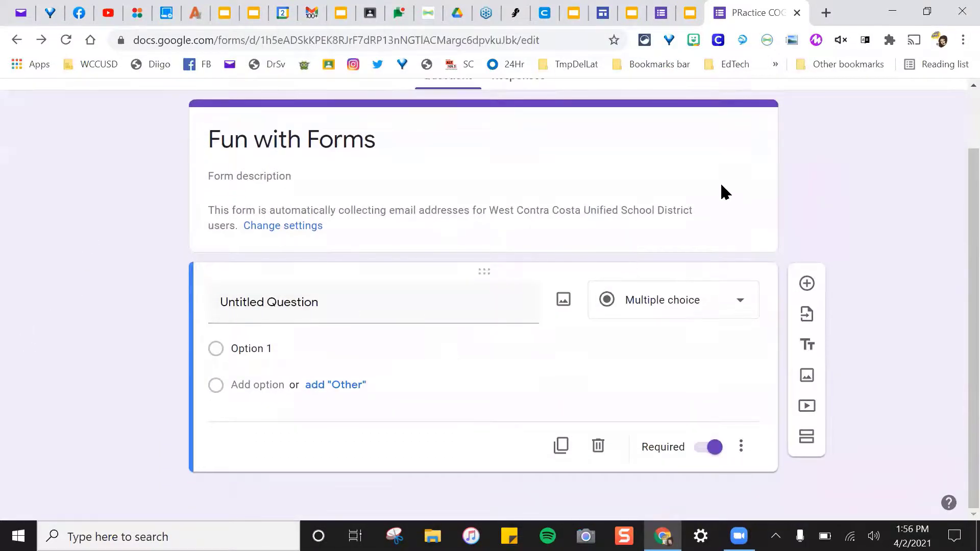
pyautogui.click(724, 169)
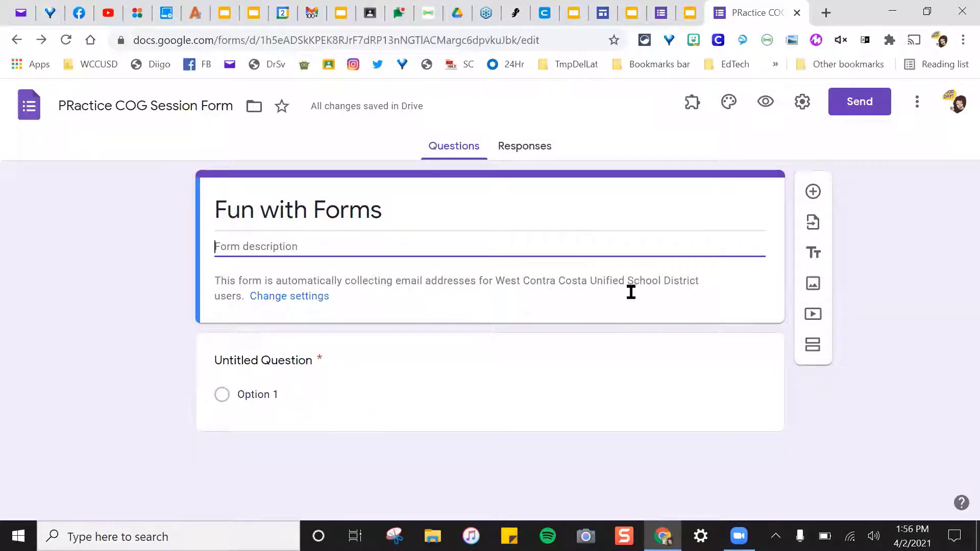
# Replace the untitled question's text with "What animal would you choose to be?".
pyautogui.click(521, 376)
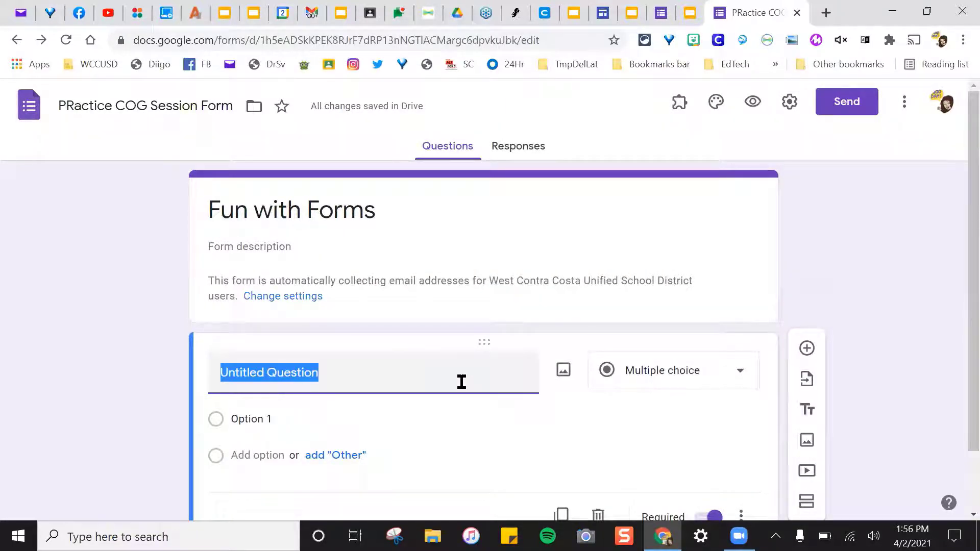
pyautogui.scroll(-2, 279, 325)
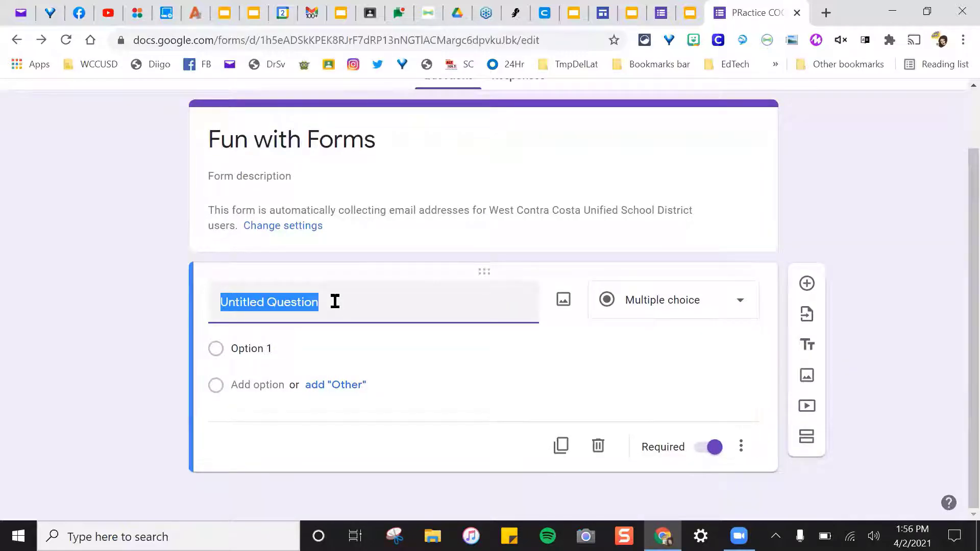
pyautogui.write('Wh')
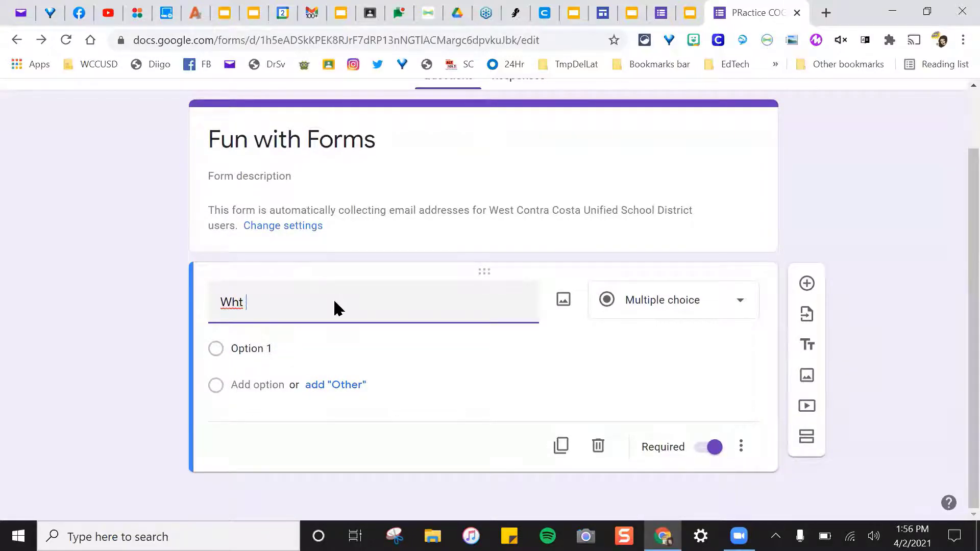
pyautogui.write('at animal would ')
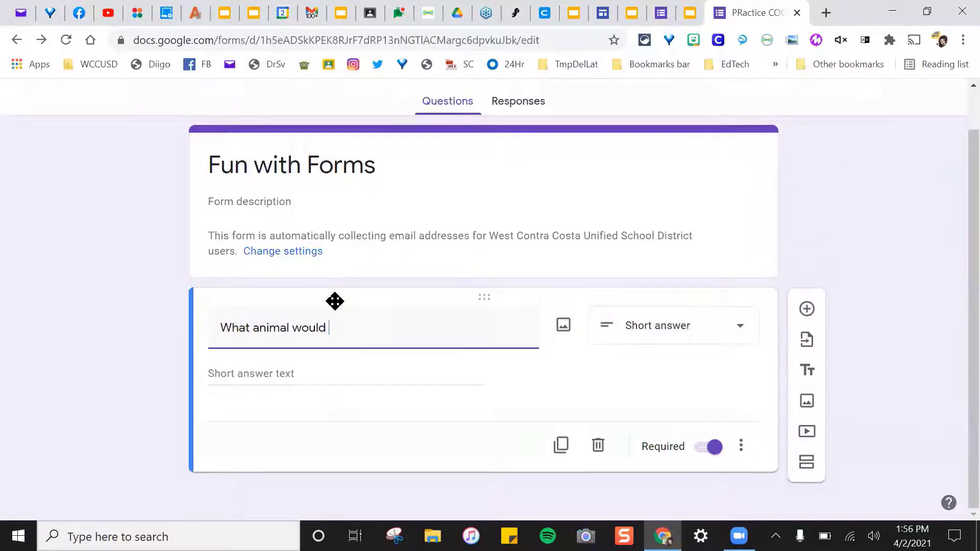
pyautogui.write('you choose t')
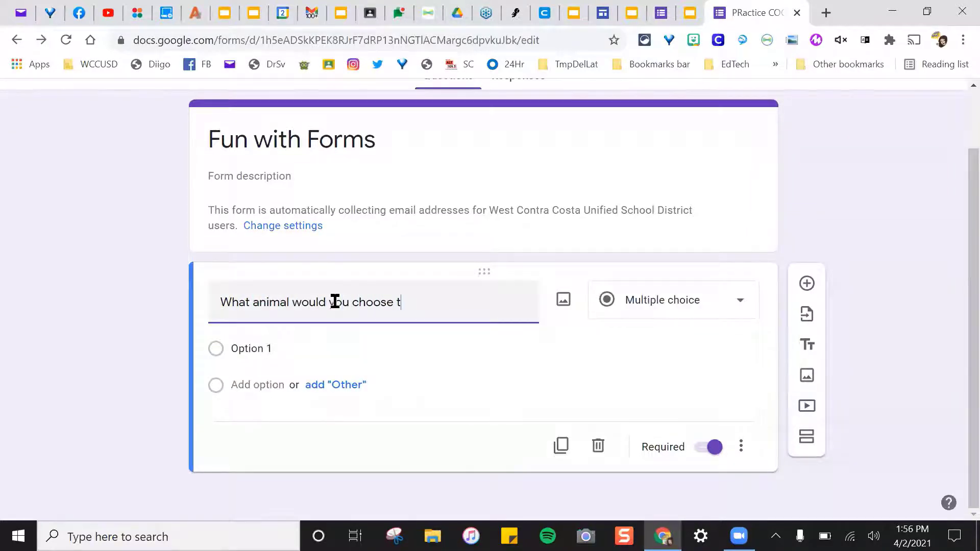
pyautogui.write('o be?')
# Change the animal question's answer type to Short answer.
pyautogui.click(271, 349)
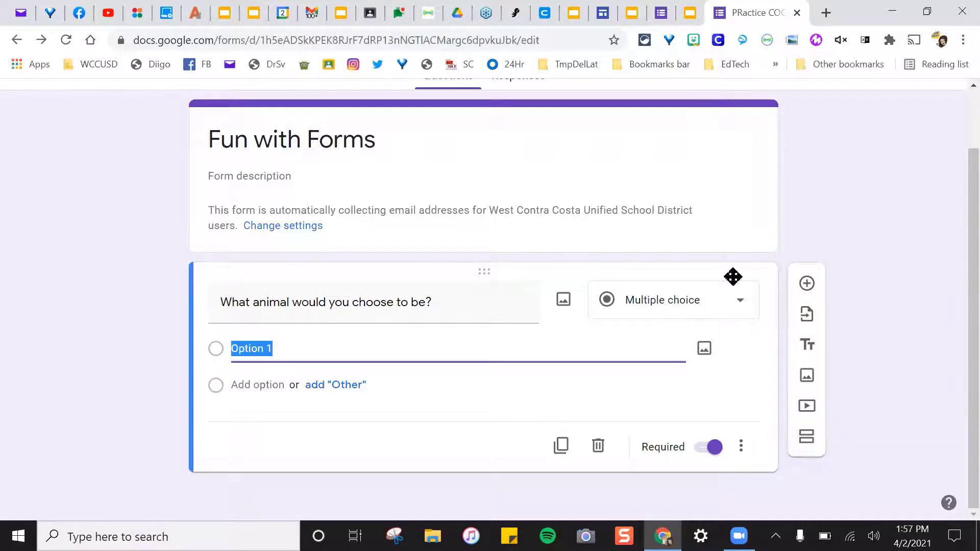
pyautogui.click(739, 307)
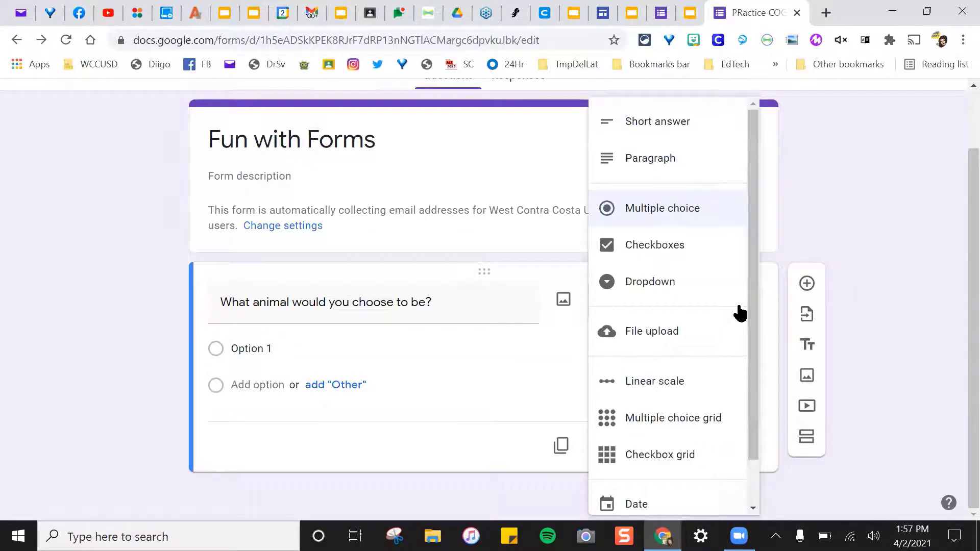
pyautogui.click(693, 126)
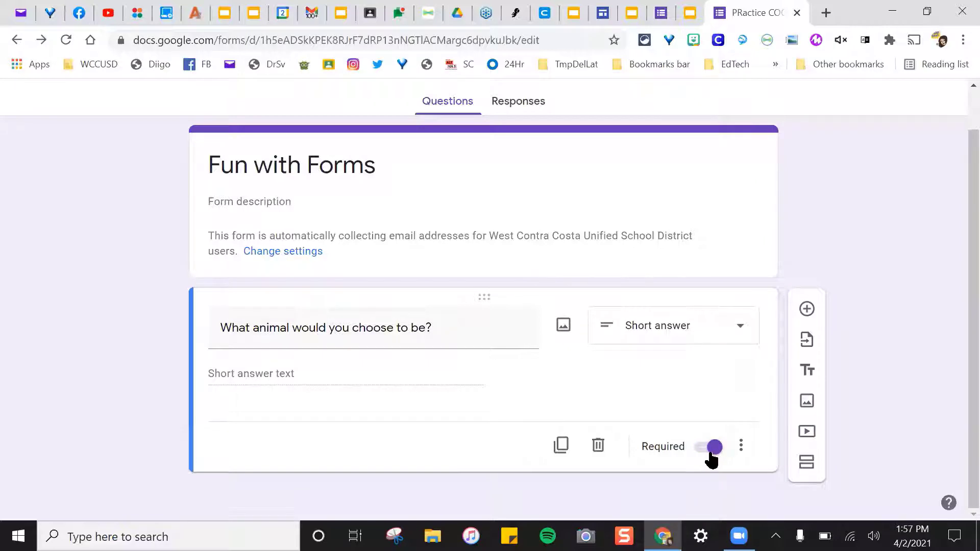
# Show a description on the animal question and copy the question text "What animal would you choose to be?" into it.
pyautogui.click(740, 458)
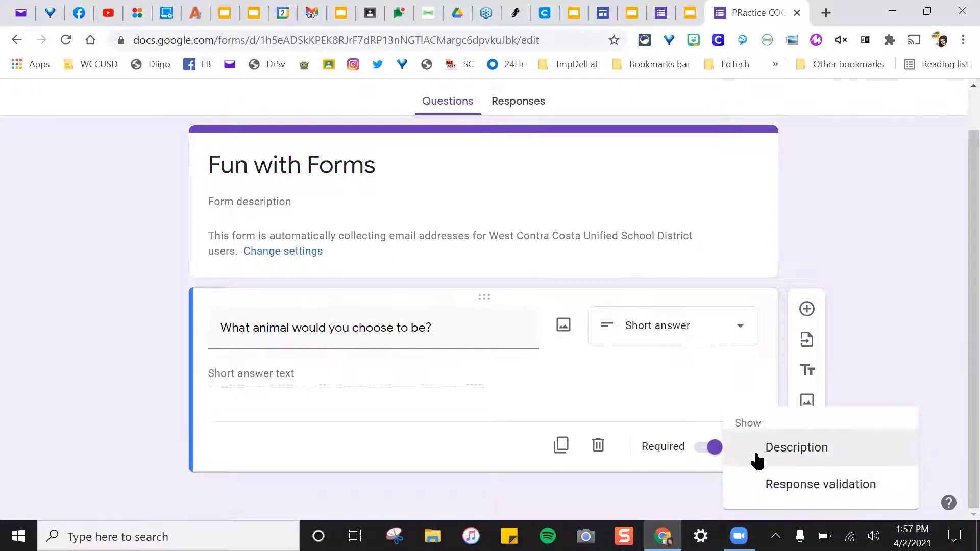
pyautogui.click(755, 452)
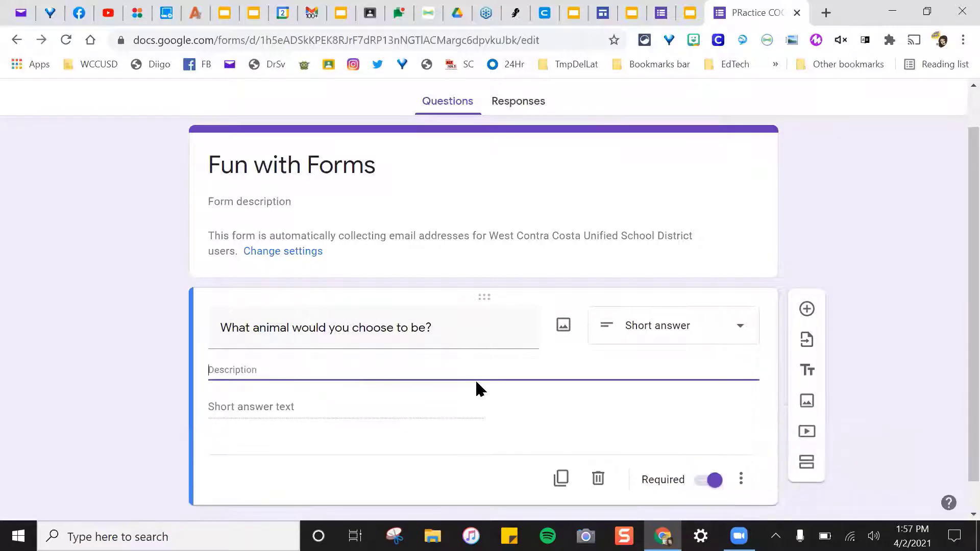
pyautogui.click(374, 326)
pyautogui.click(250, 363)
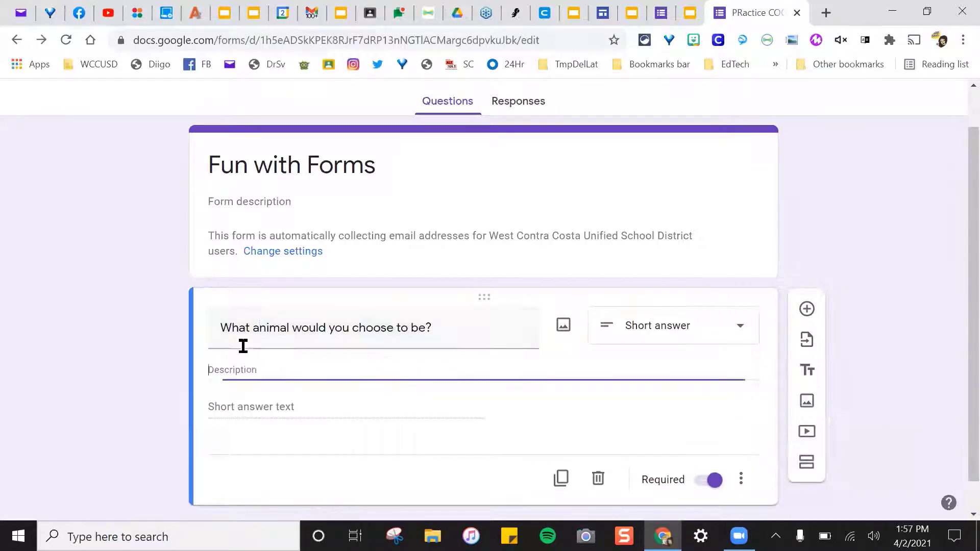
pyautogui.click(328, 328)
pyautogui.hotkey('ctrl', 'c')
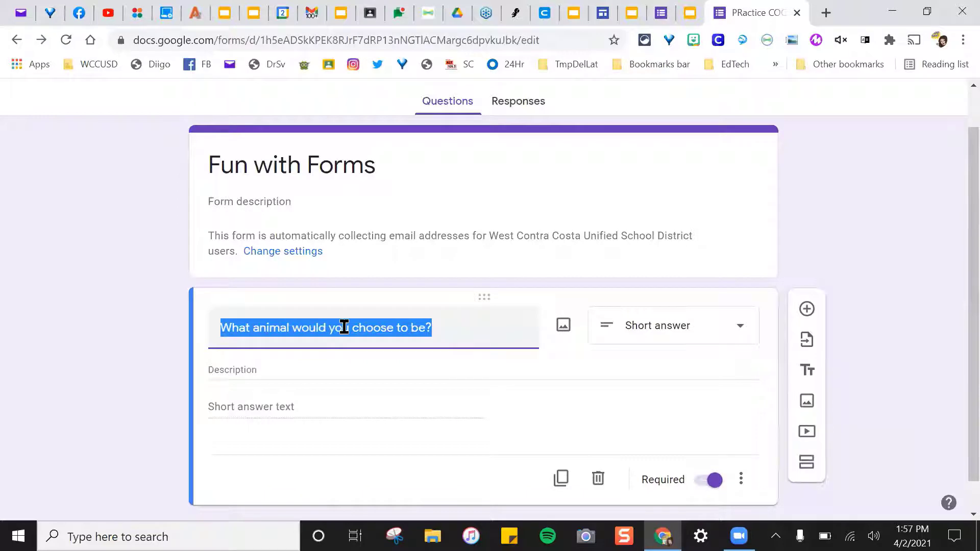
pyautogui.click(324, 364)
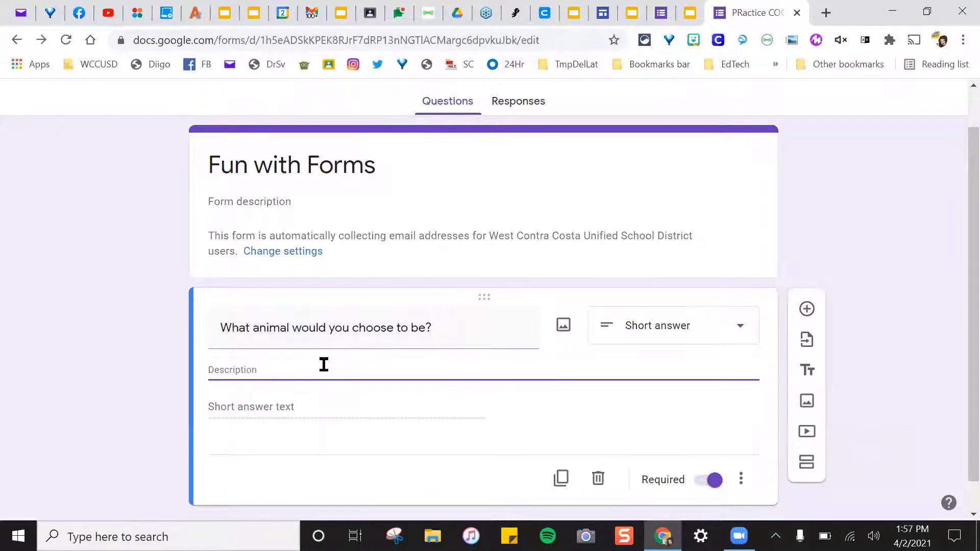
pyautogui.hotkey('ctrl', 'v')
# Shorten the short-answer question's title to "What animal?".
pyautogui.click(427, 327)
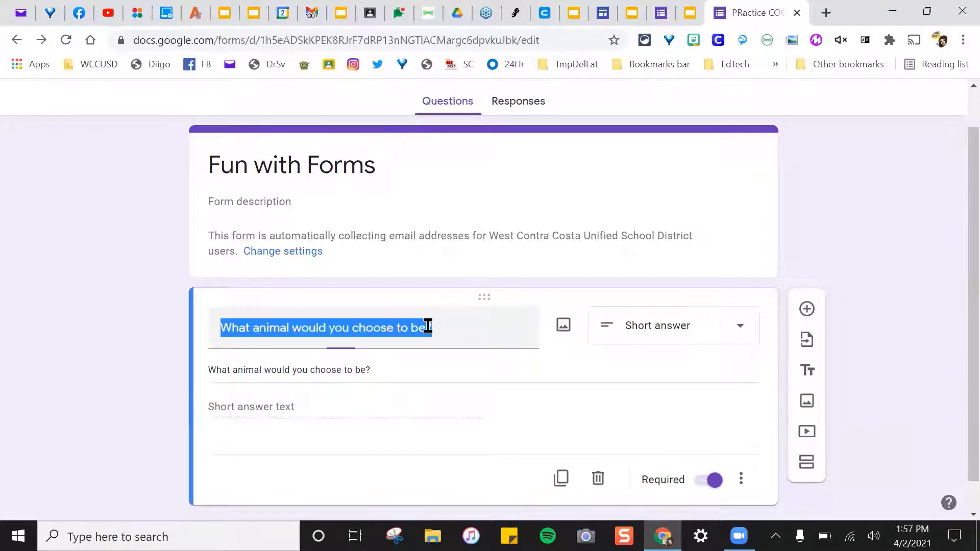
pyautogui.click(243, 328)
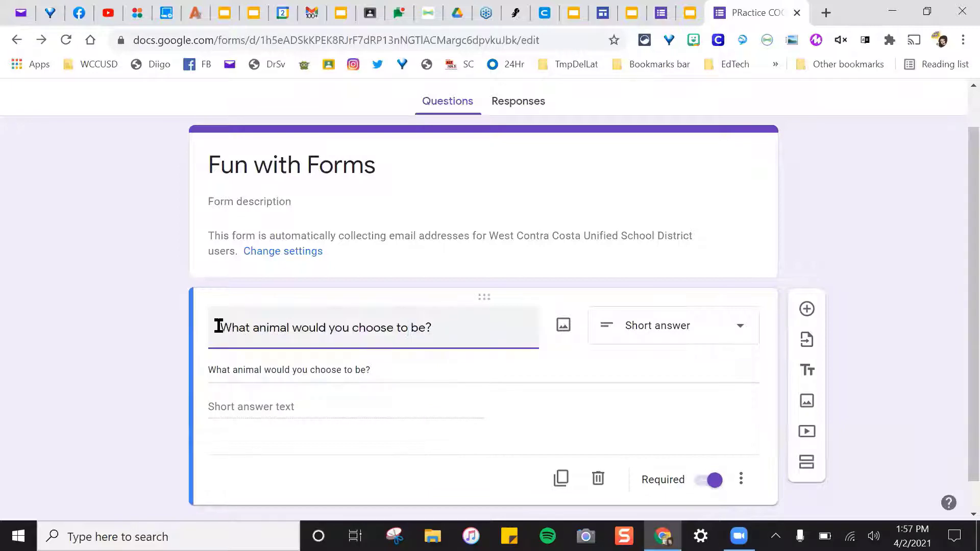
pyautogui.moveTo(289, 328); pyautogui.dragTo(423, 327)
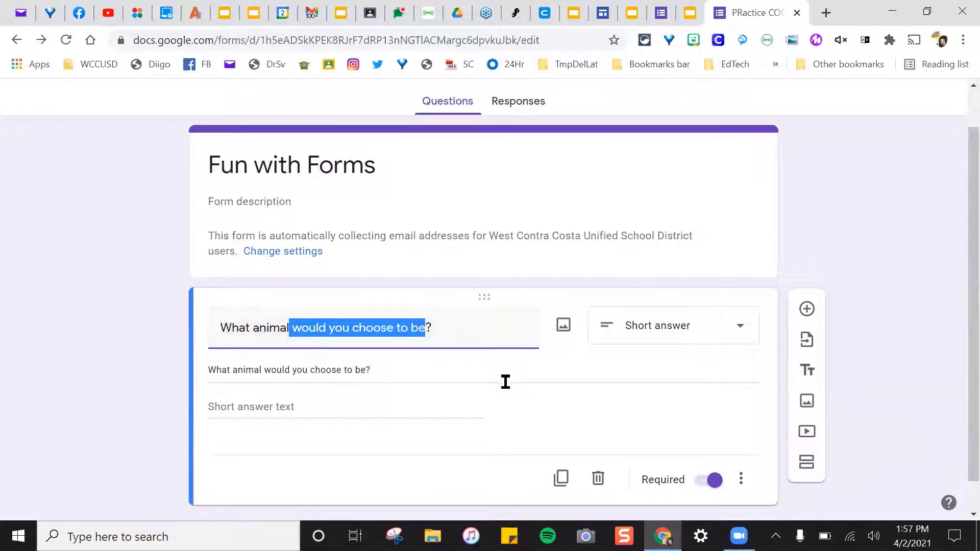
pyautogui.press('BackSpace')
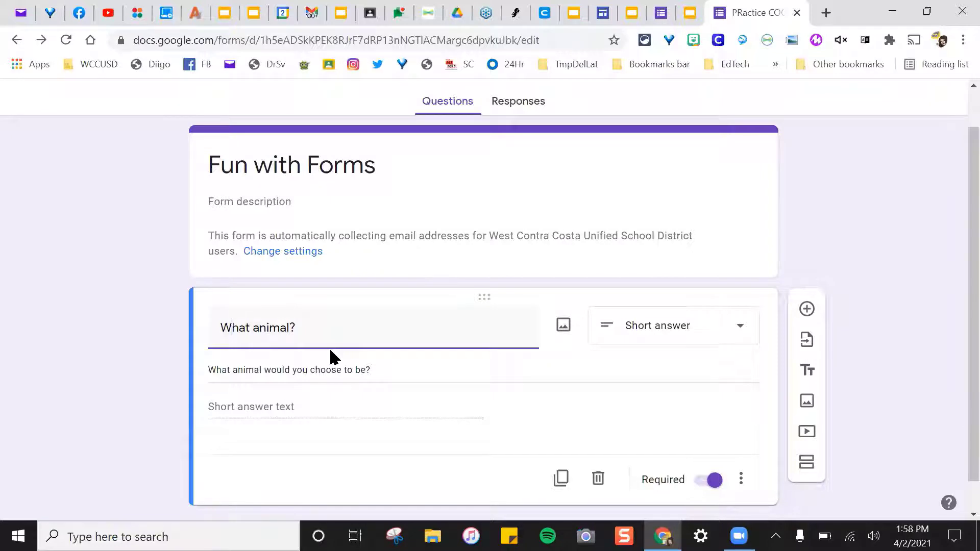
pyautogui.click(388, 367)
# Add a new question below the animal question and set its answer type to Checkboxes.
pyautogui.scroll(-1, 406, 363)
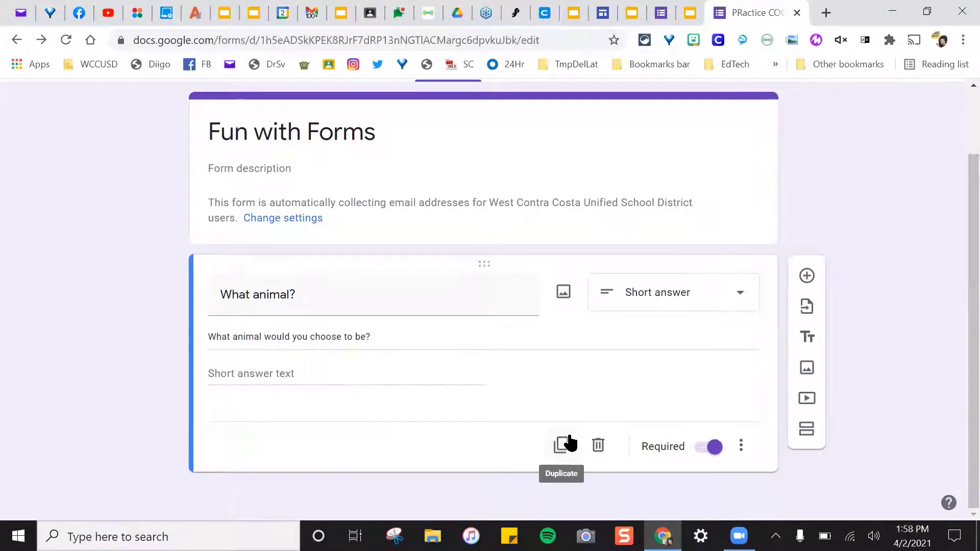
pyautogui.click(806, 278)
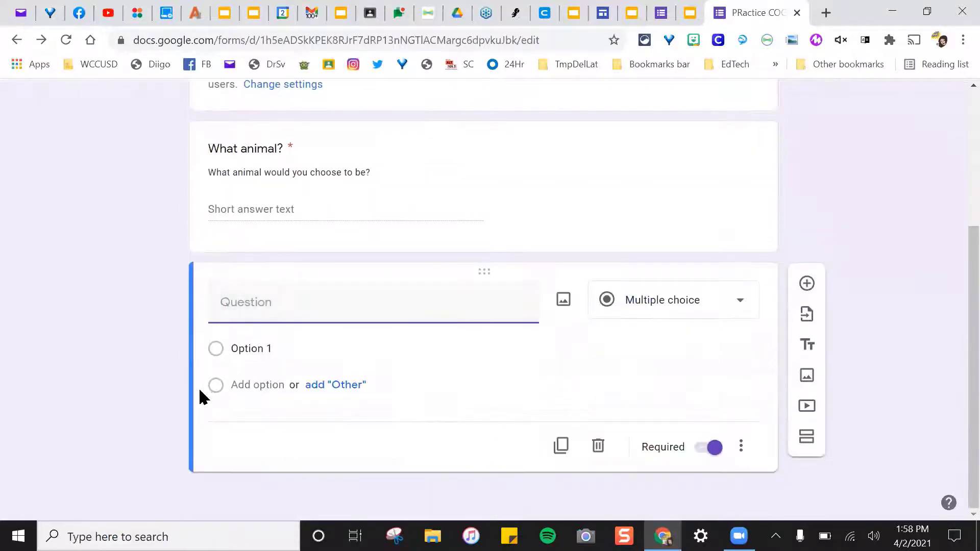
pyautogui.click(716, 303)
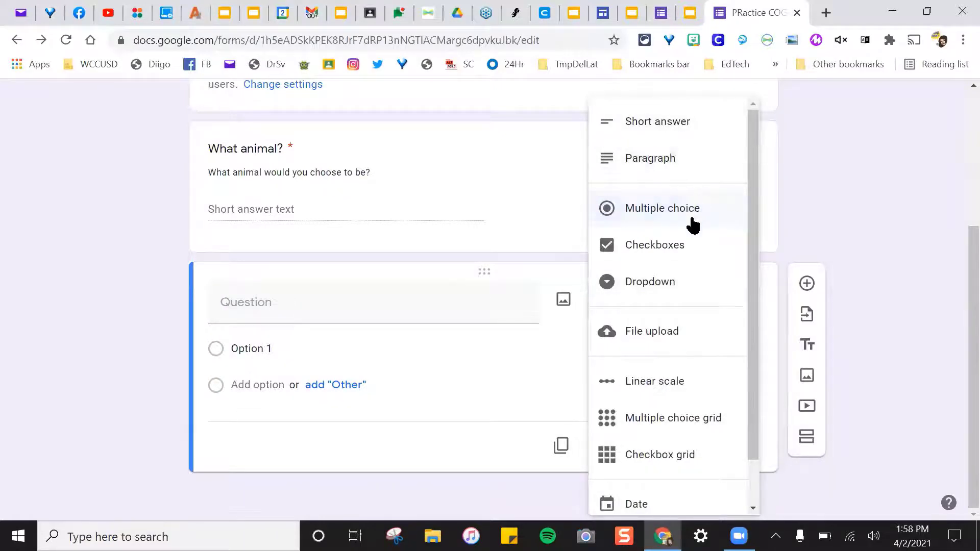
pyautogui.click(681, 248)
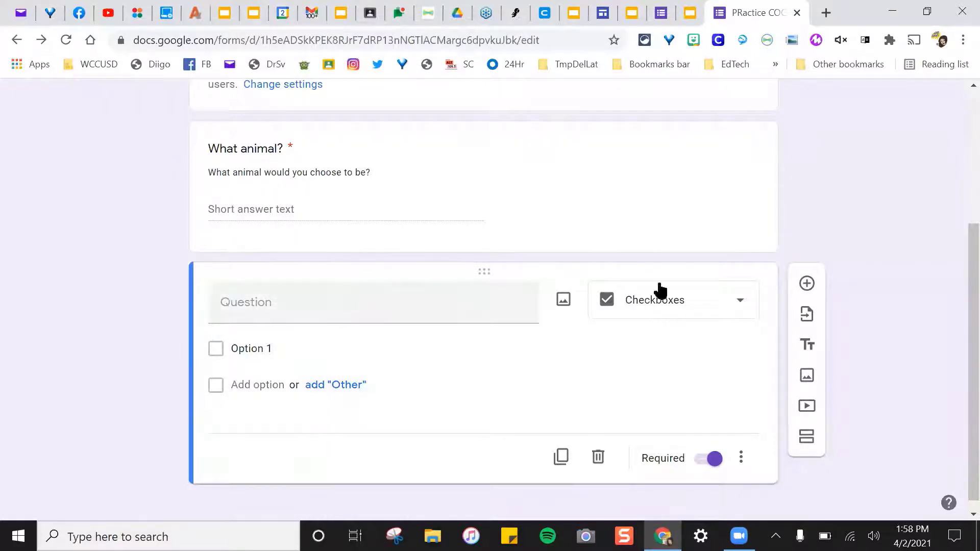
pyautogui.click(705, 301)
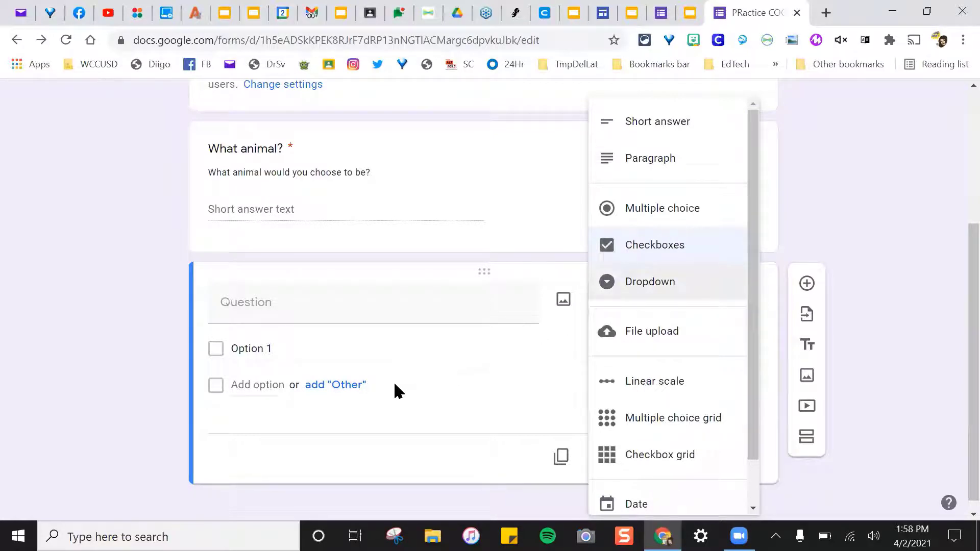
# Enter "What types of candy did you eat this week?" as the checkbox question's text.
pyautogui.click(404, 303)
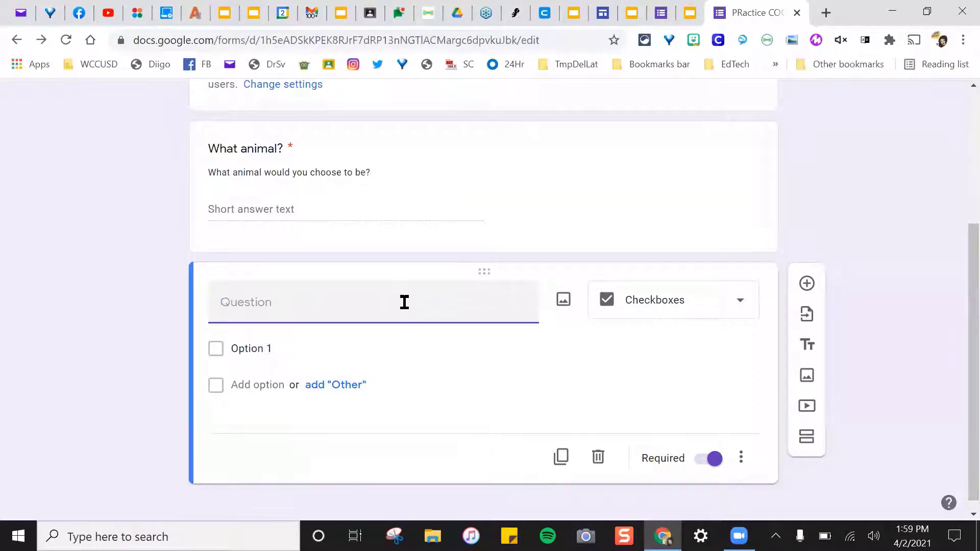
pyautogui.write('What ')
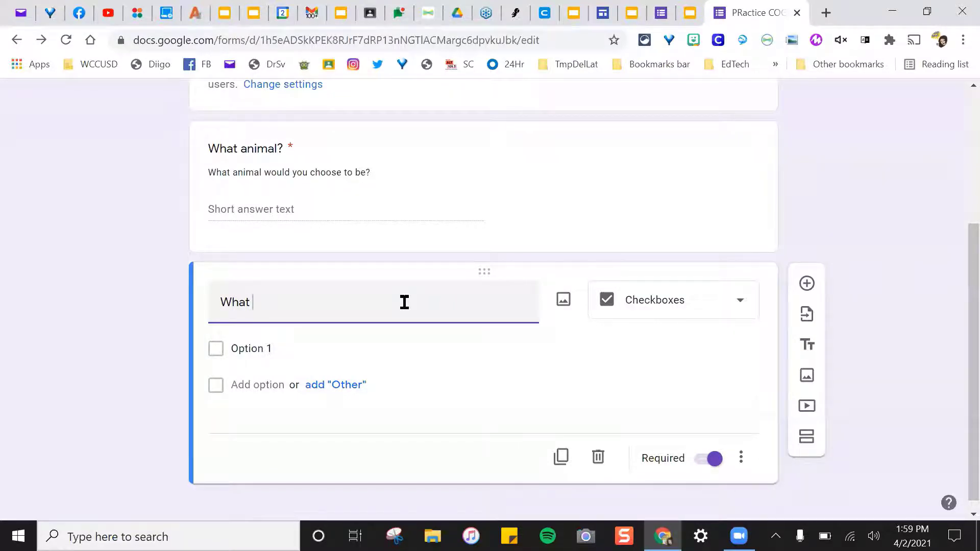
pyautogui.write('types of candy will')
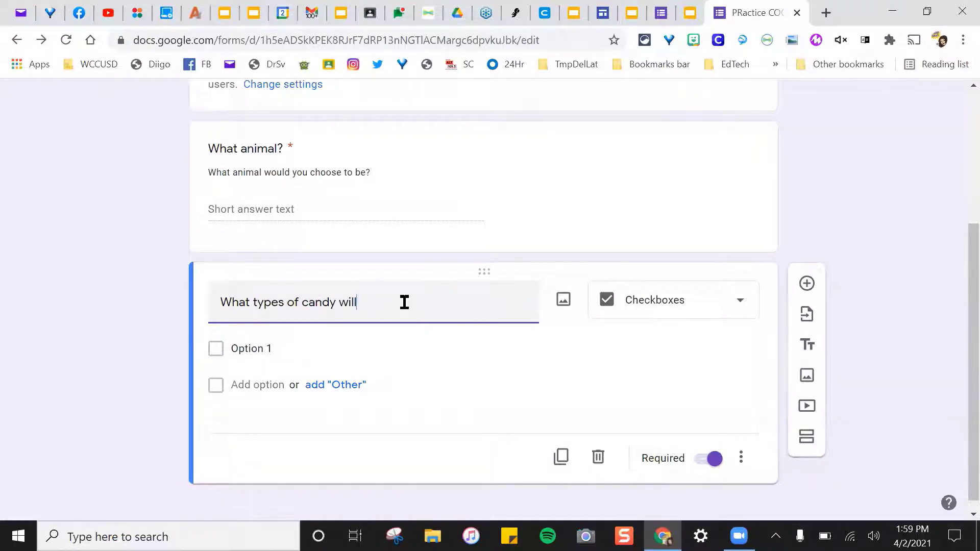
pyautogui.press('BackSpace')
pyautogui.press('BackSpace')
pyautogui.press('BackSpace')
pyautogui.write('did you eat this week?')
# Enter "Jelly beans", "Cadbury Cream Eggs" and "Reeses" as the first three options of the candy question.
pyautogui.click(236, 349)
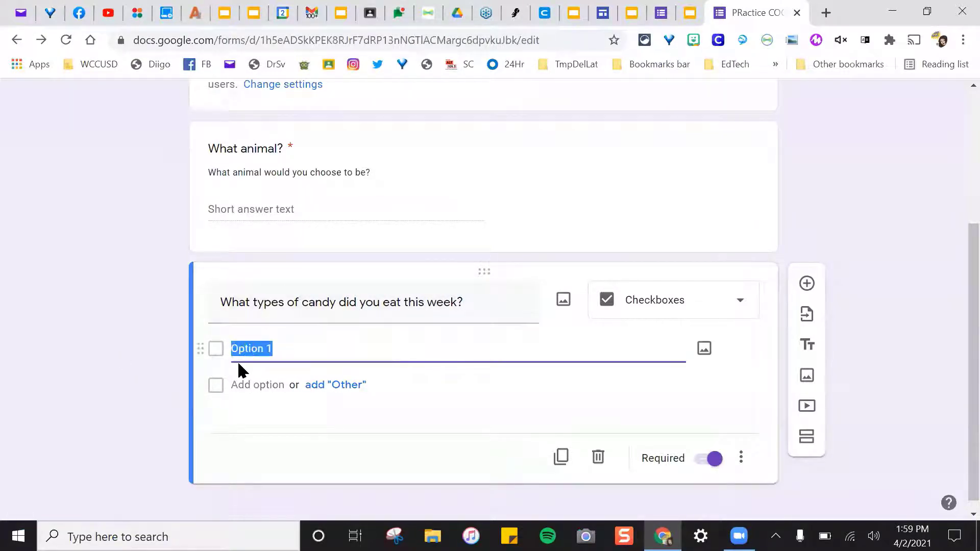
pyautogui.write('Jelly ')
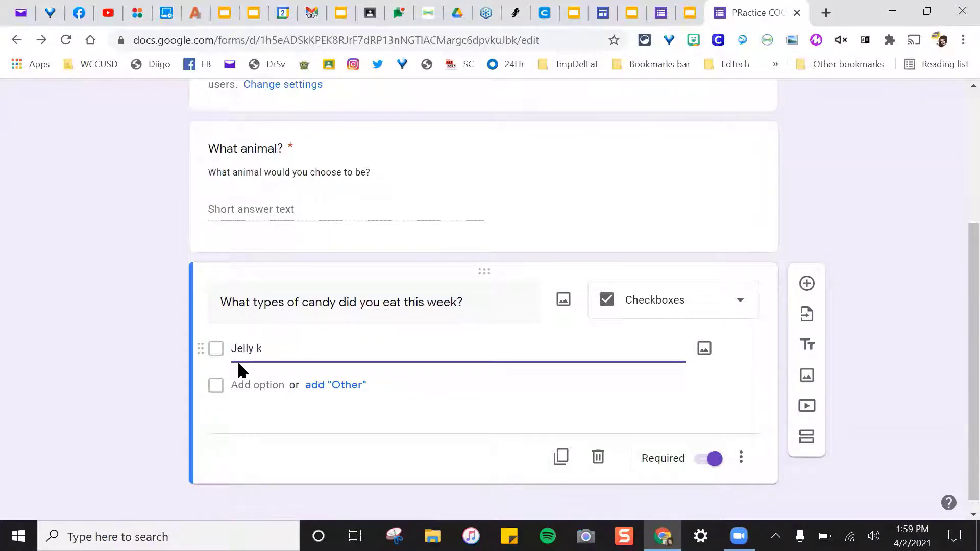
pyautogui.write('beans')
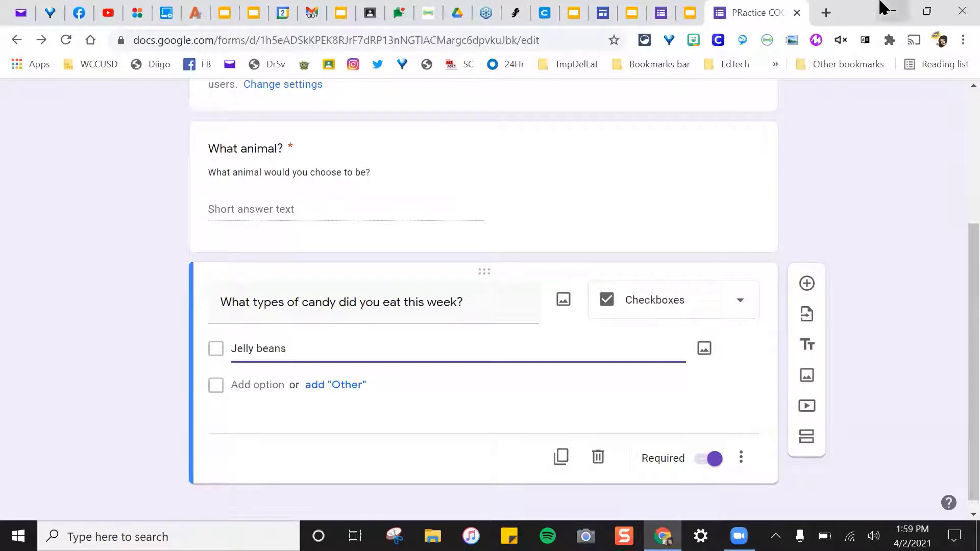
pyautogui.click(247, 383)
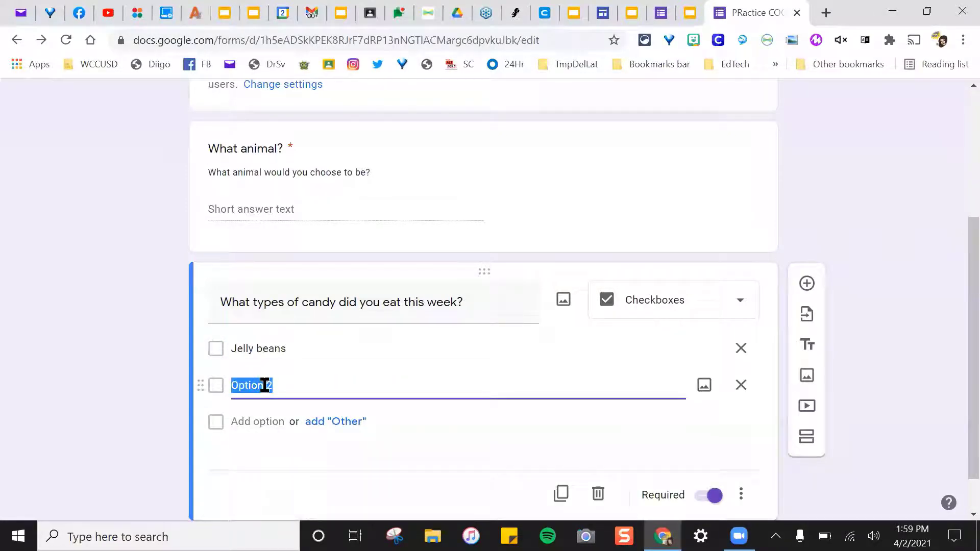
pyautogui.write('Ca')
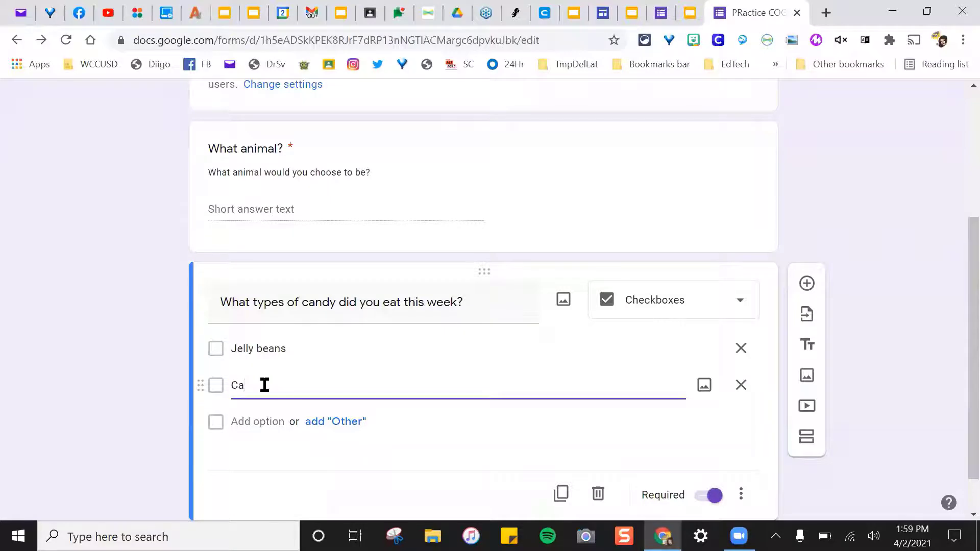
pyautogui.write('dbury Cream Eggs')
pyautogui.click(257, 421)
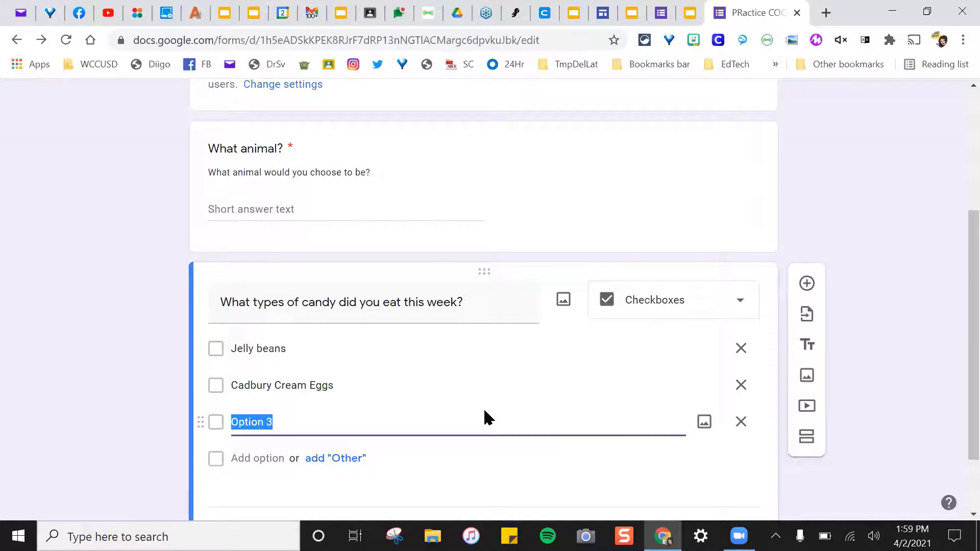
pyautogui.write('Ree')
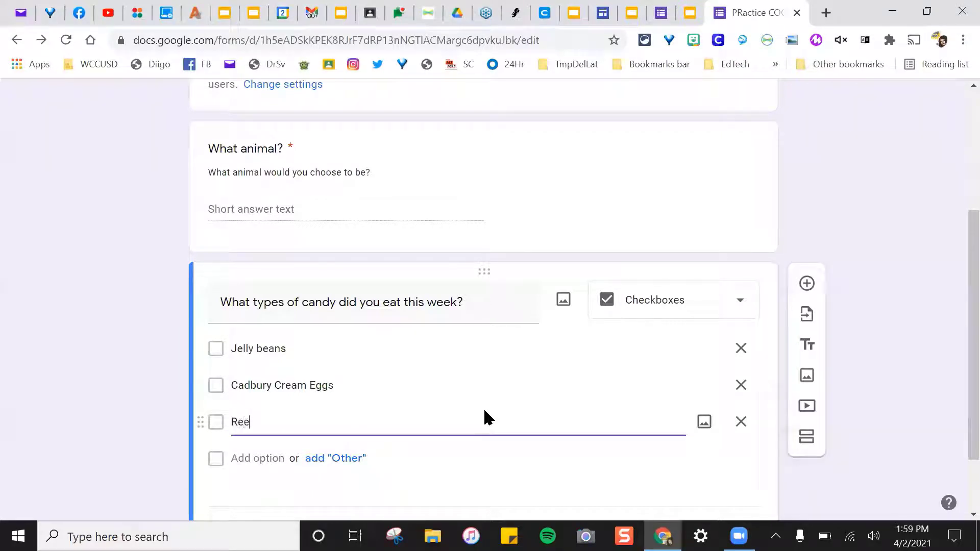
pyautogui.write('ses')
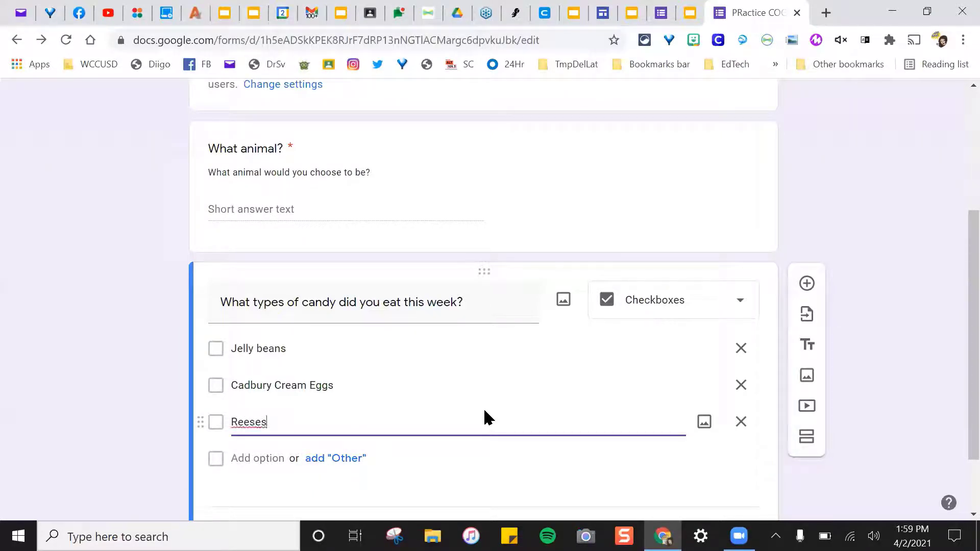
pyautogui.click(138, 380)
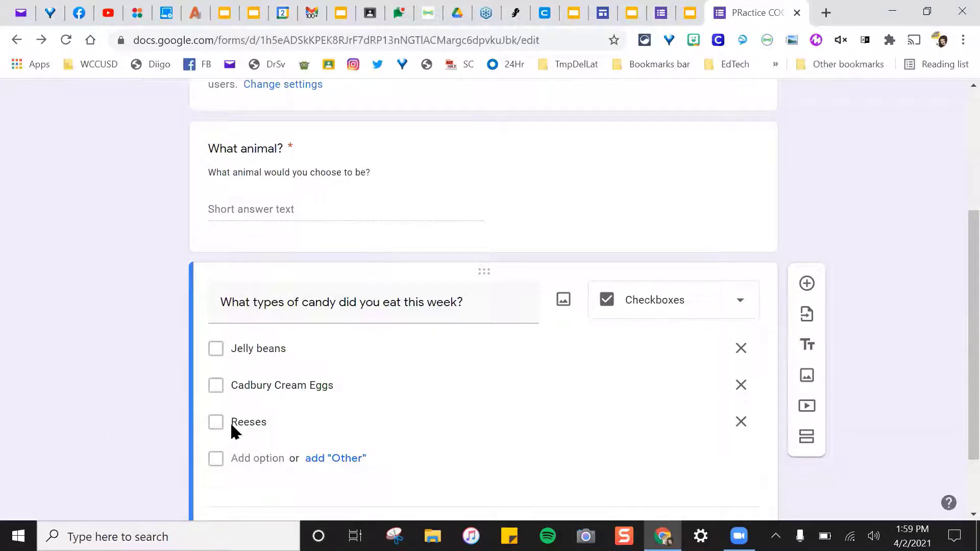
# Add "None" as the fourth option of the candy question, followed by the built-in "Other" choice.
pyautogui.click(258, 459)
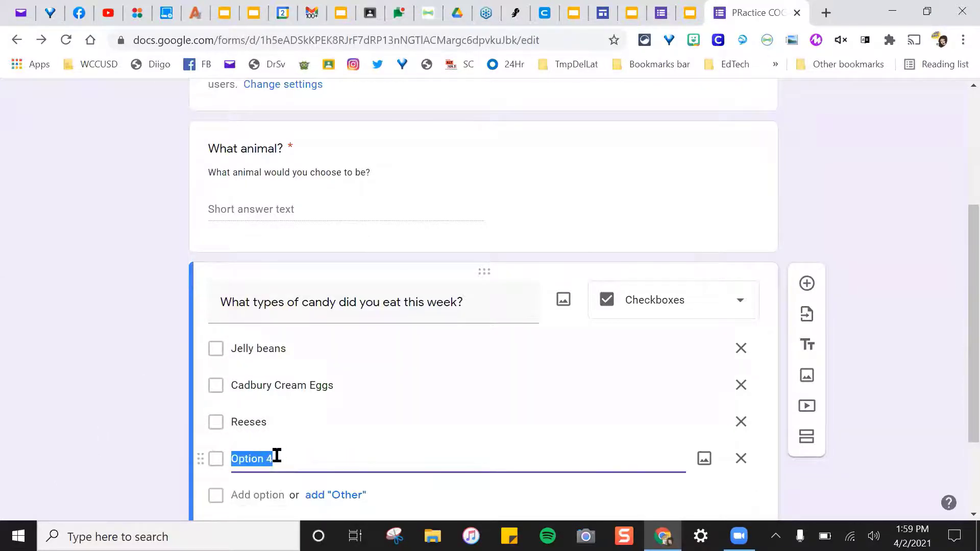
pyautogui.write('Other')
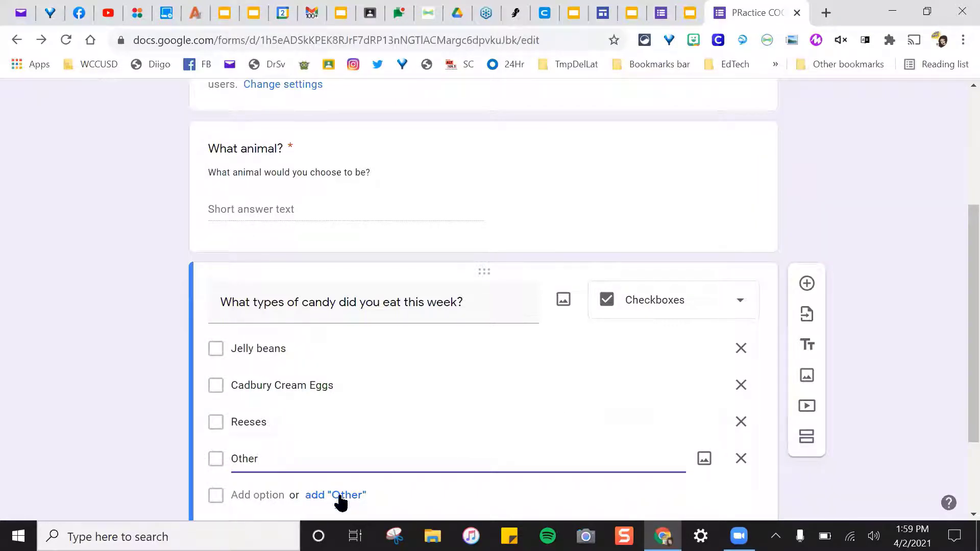
pyautogui.moveTo(267, 459); pyautogui.dragTo(227, 459)
pyautogui.write('None')
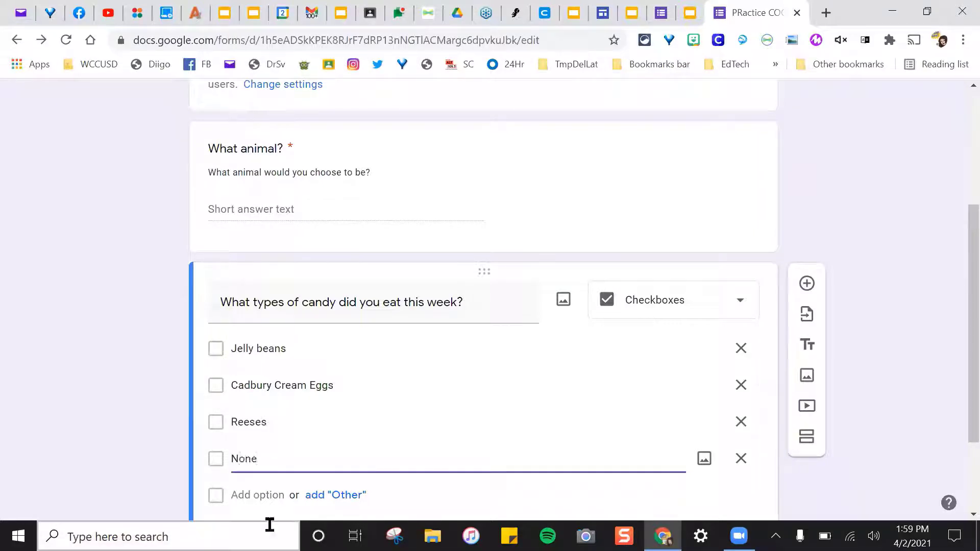
pyautogui.click(333, 497)
pyautogui.scroll(-1, 77, 465)
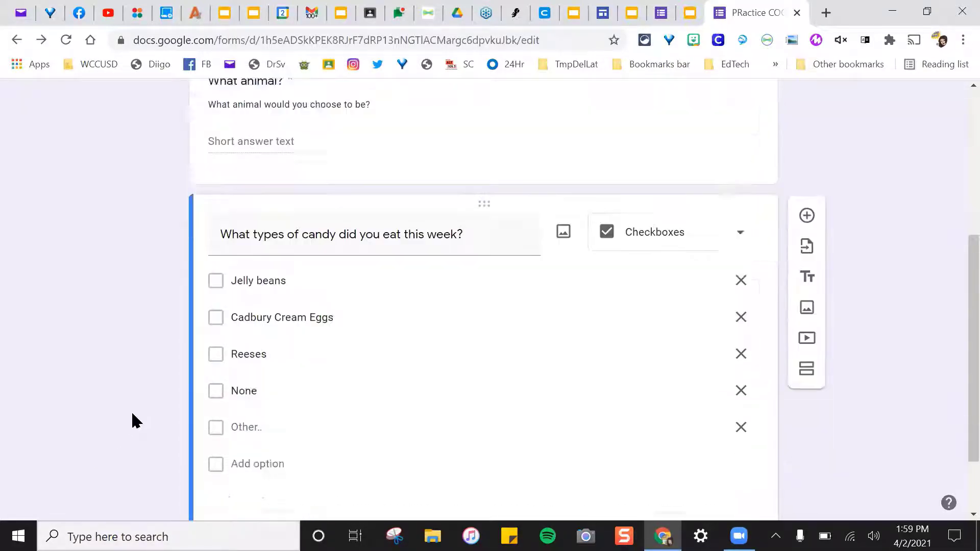
pyautogui.scroll(-2, 131, 412)
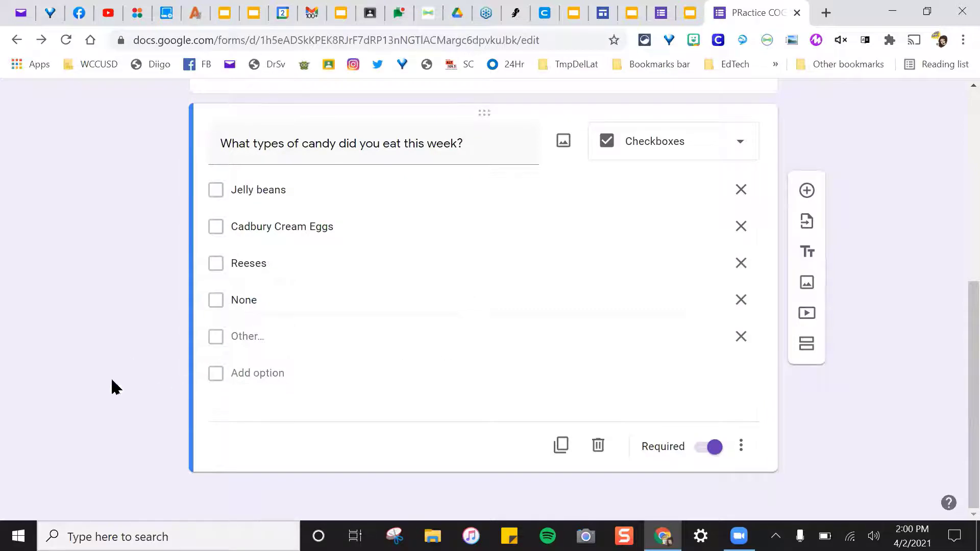
# Switch to the "[COG/GFA] Google Forms 2021" presentation in Google Slides to view the "Add an image" slide.
pyautogui.scroll(6, 112, 388)
pyautogui.scroll(-6, 113, 388)
pyautogui.click(693, 13)
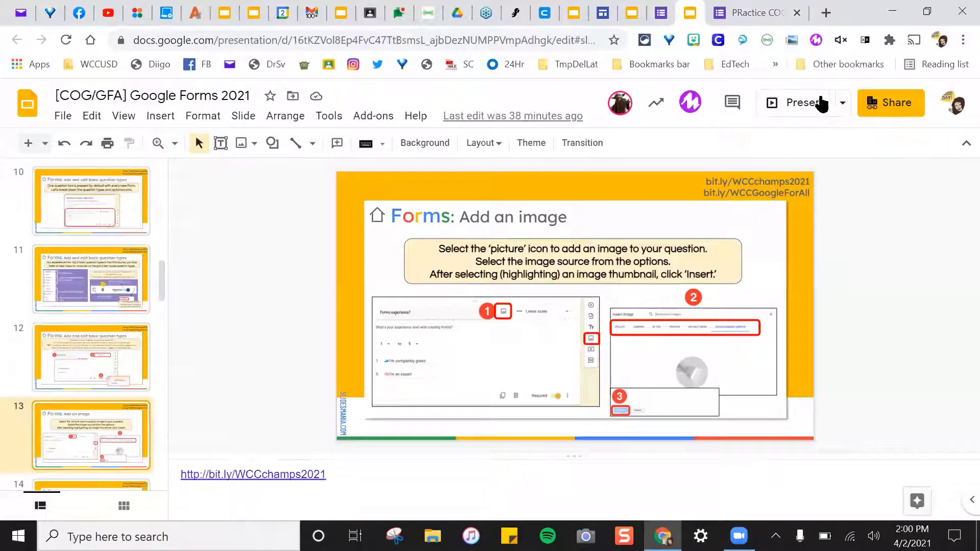
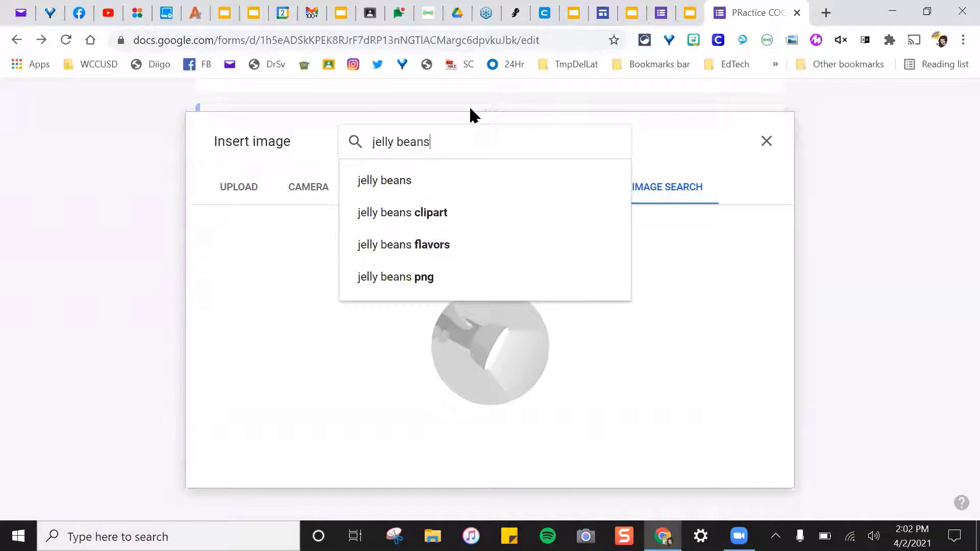
# Search Google Images for "jelly beans" and insert the oval pile of jelly beans on white into the candy question.
pyautogui.press('Return')
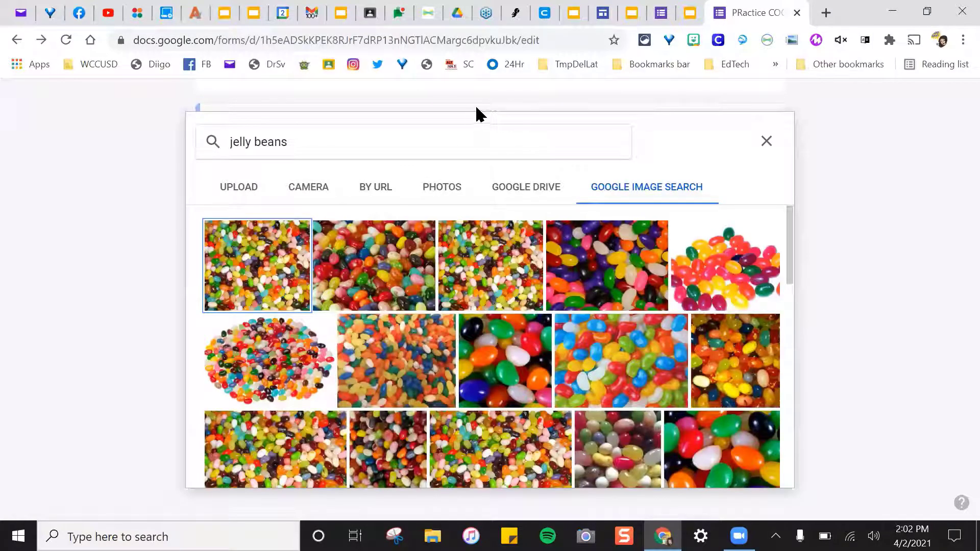
pyautogui.click(289, 369)
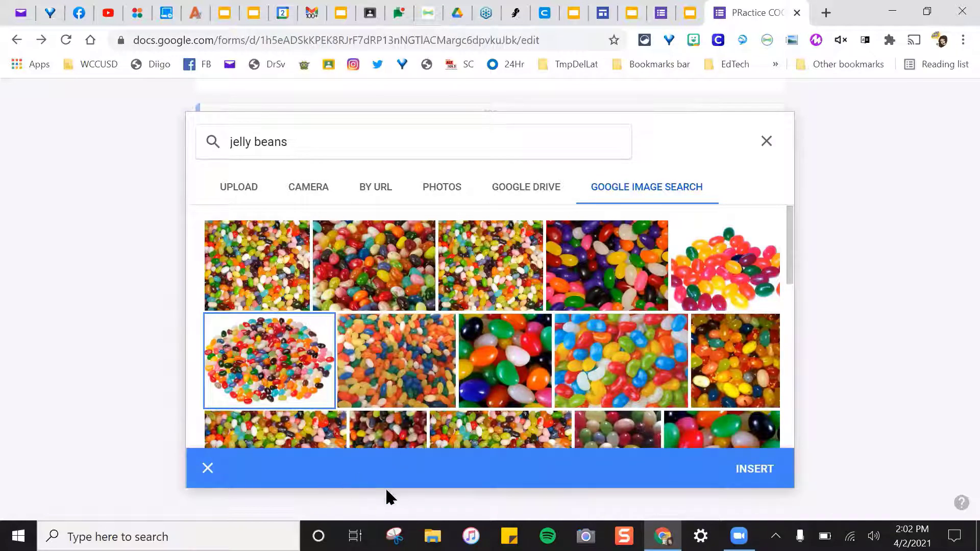
pyautogui.click(748, 468)
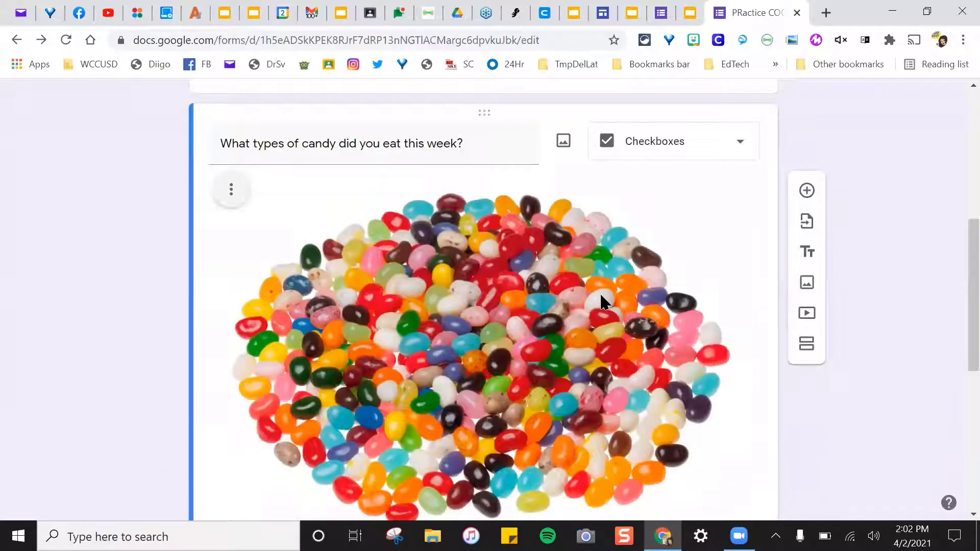
pyautogui.scroll(-4, 603, 306)
pyautogui.scroll(6, 561, 342)
pyautogui.scroll(-8, 560, 343)
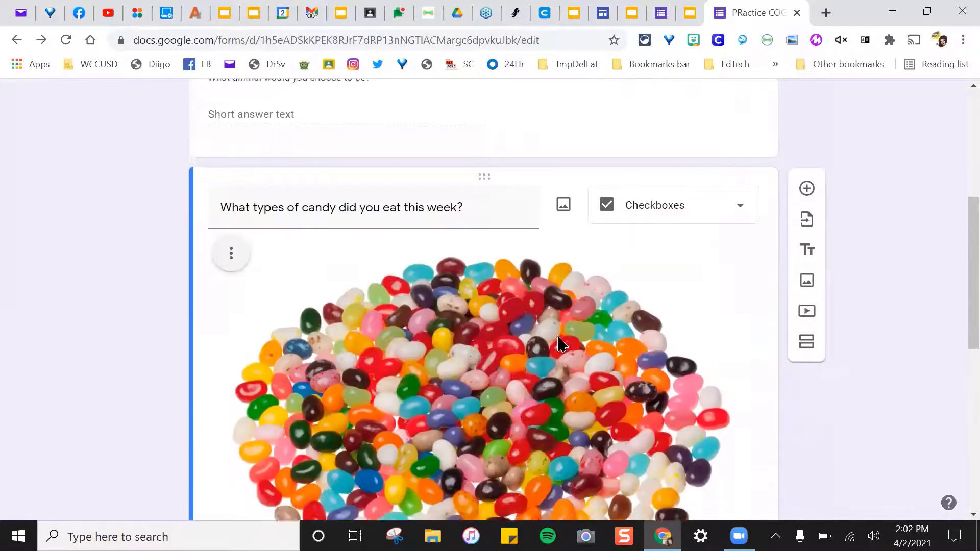
pyautogui.scroll(4, 510, 199)
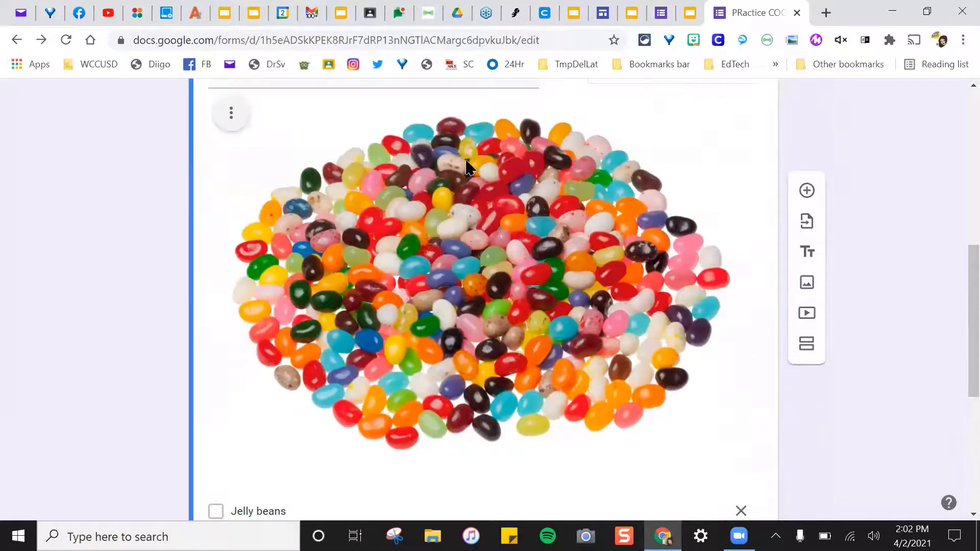
# Left-align the jelly beans image and remove it from the candy question.
pyautogui.click(230, 116)
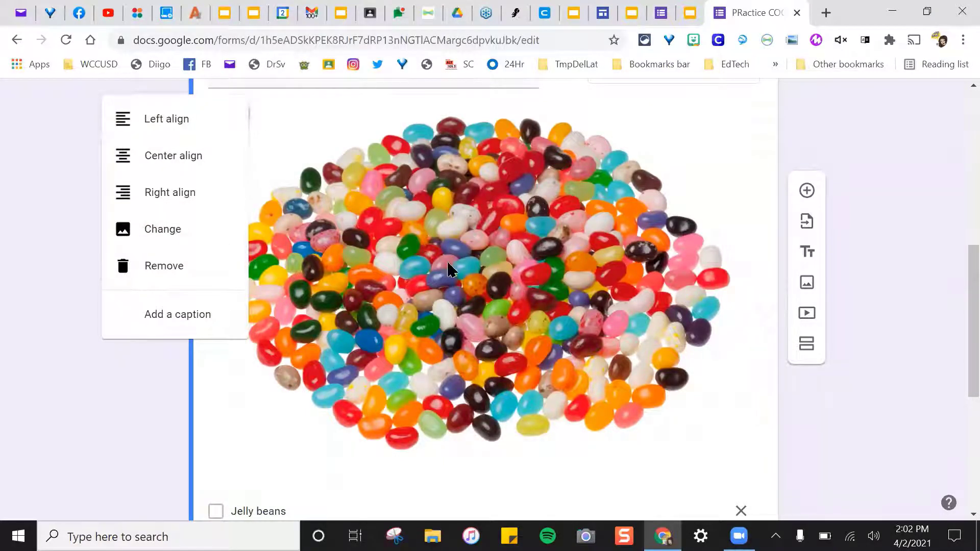
pyautogui.click(203, 123)
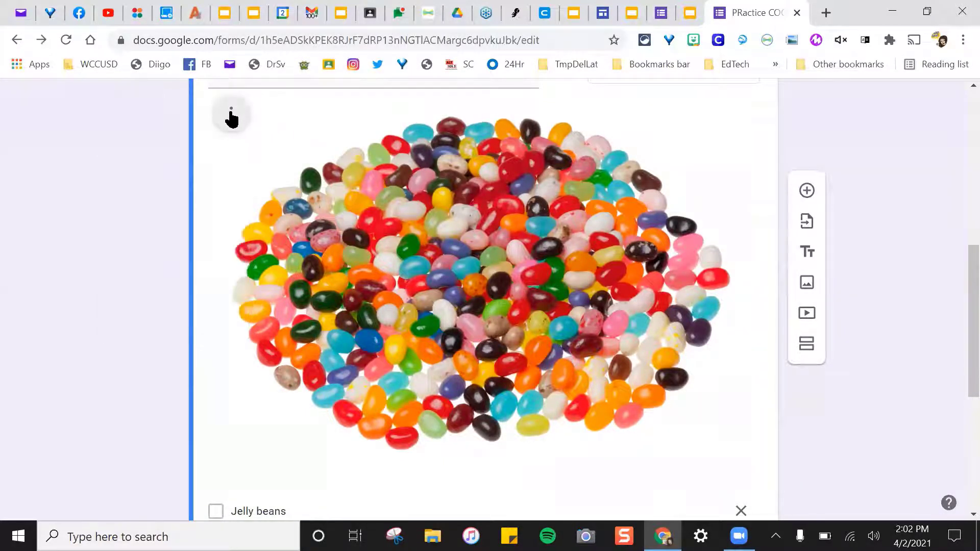
pyautogui.click(231, 110)
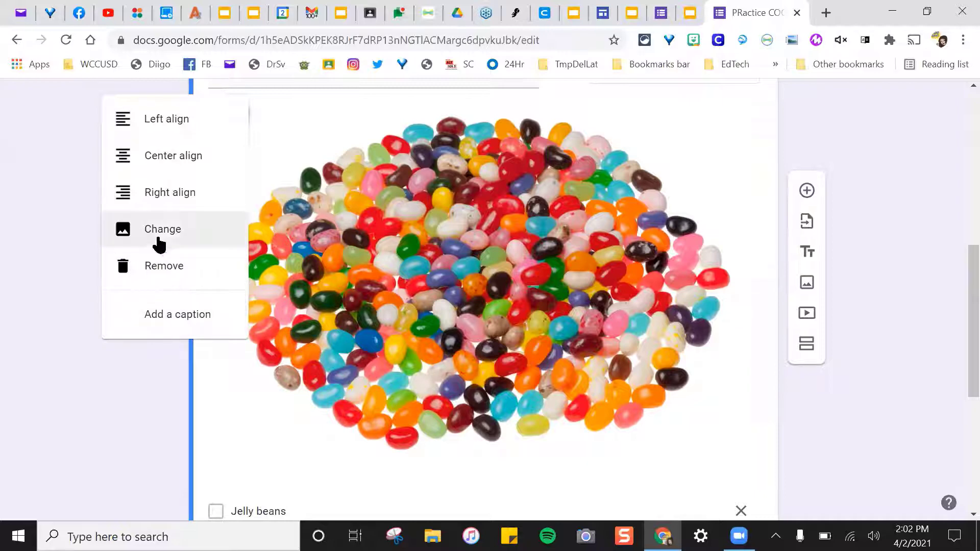
pyautogui.click(166, 266)
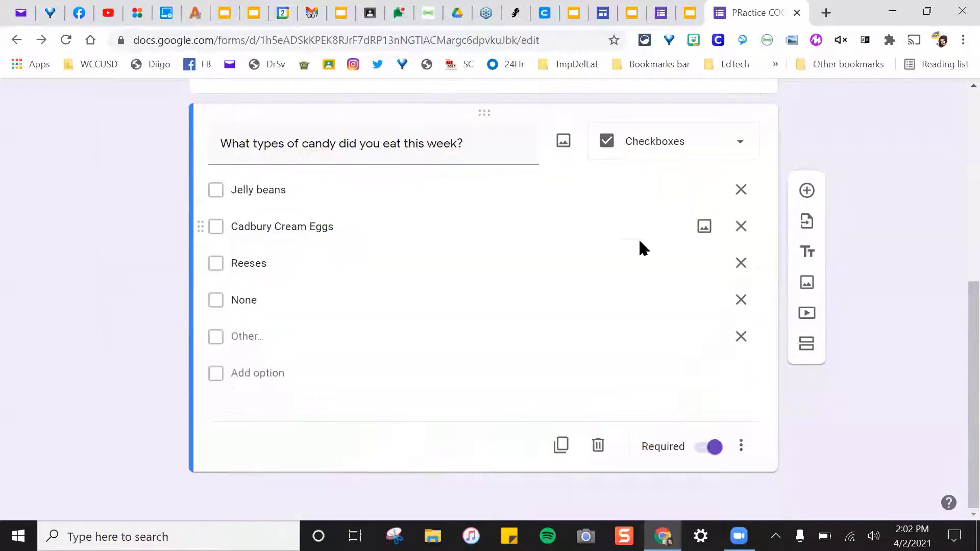
# Search YouTube for "easter candy party" and add the video "Last Minute Easter Treats | Easy Peeps and Dessert Recipes for Easter" below the candy question.
pyautogui.click(813, 323)
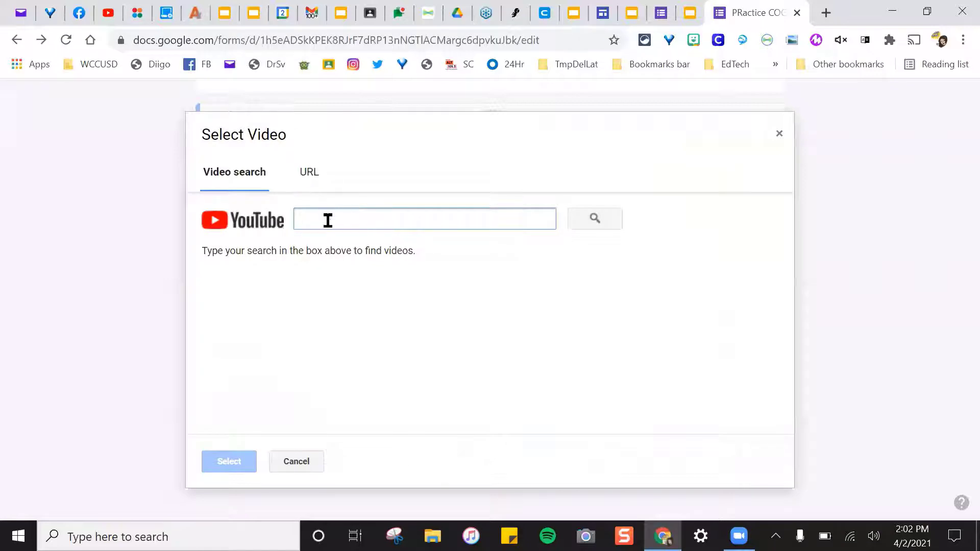
pyautogui.write('e')
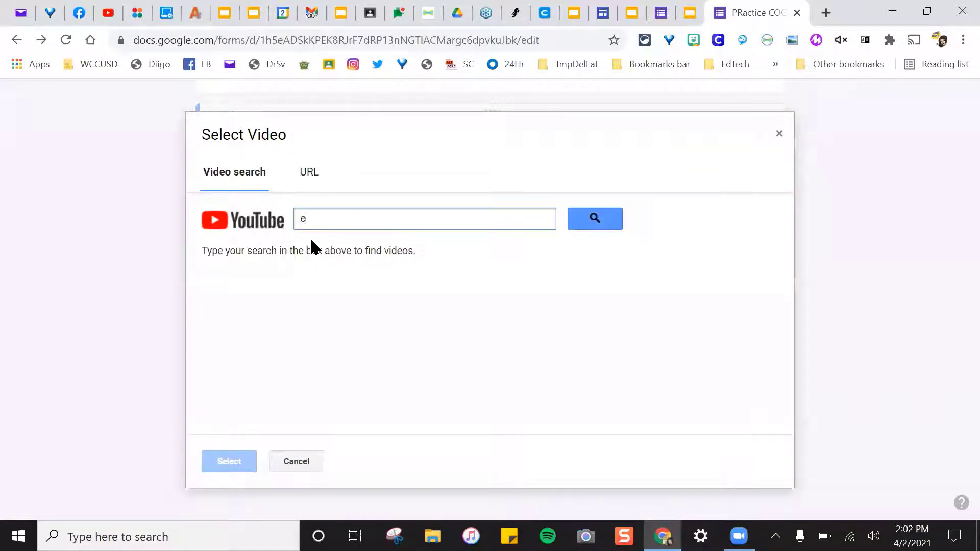
pyautogui.write('aster candy party')
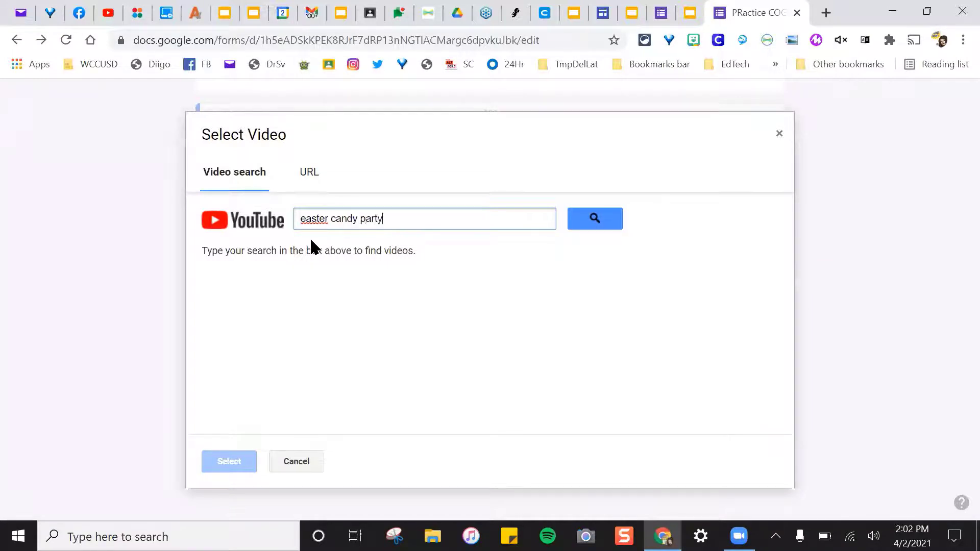
pyautogui.press('Return')
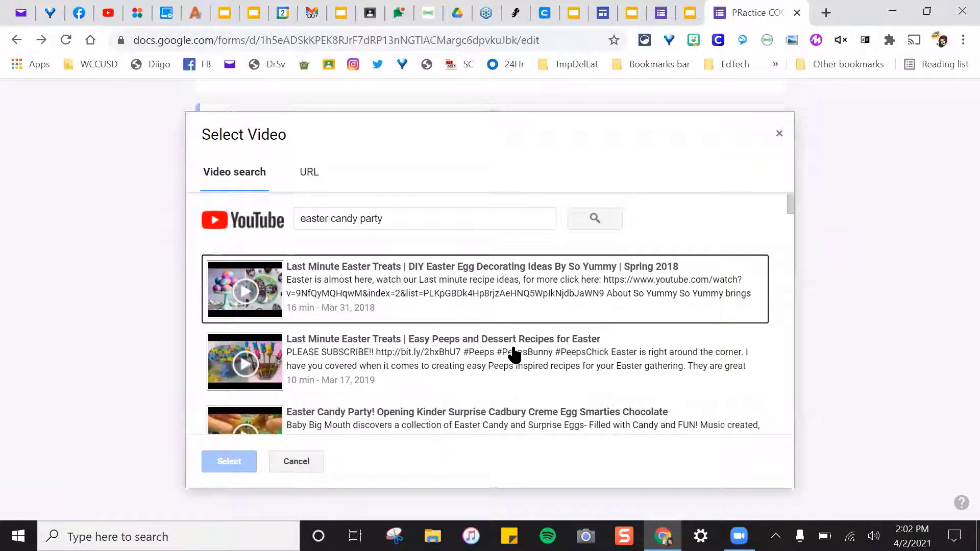
pyautogui.scroll(-1, 526, 346)
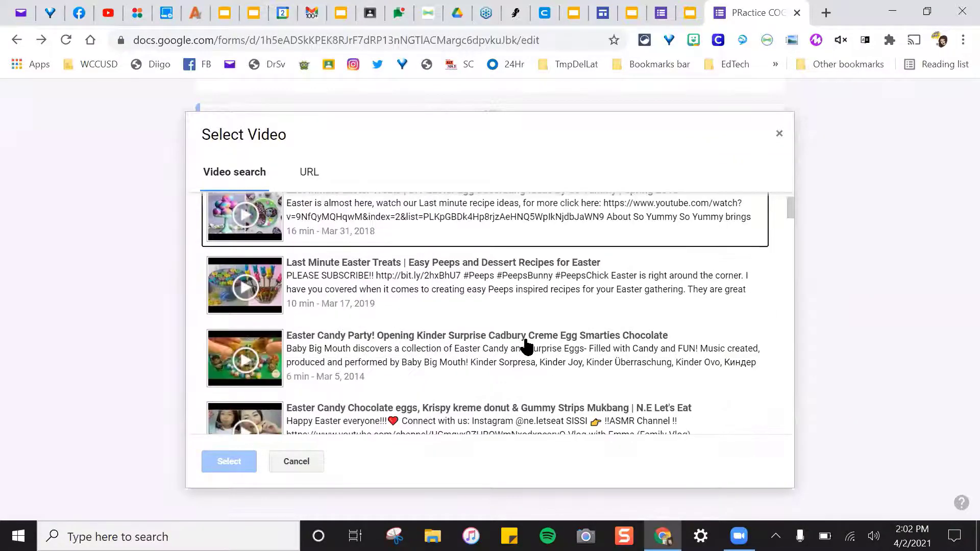
pyautogui.click(339, 305)
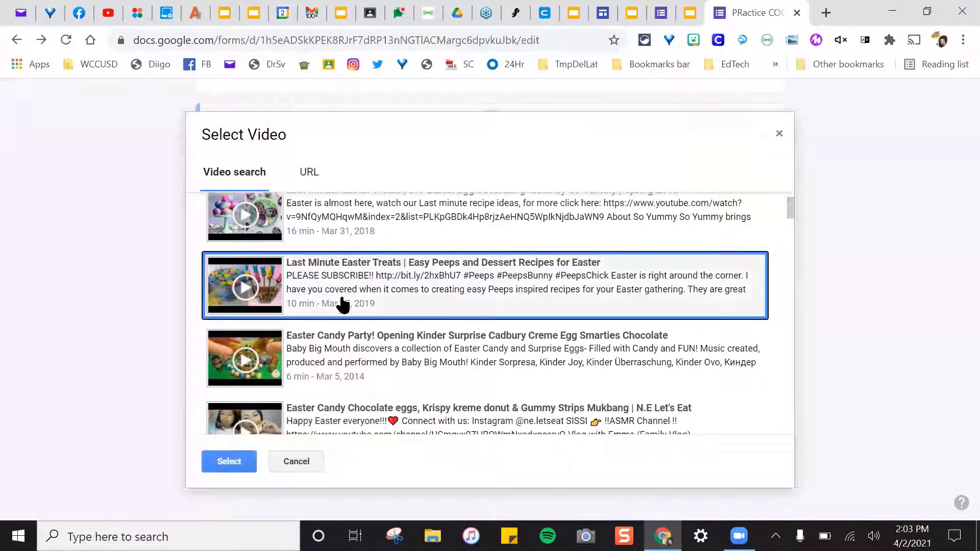
pyautogui.click(229, 462)
pyautogui.scroll(-3, 590, 365)
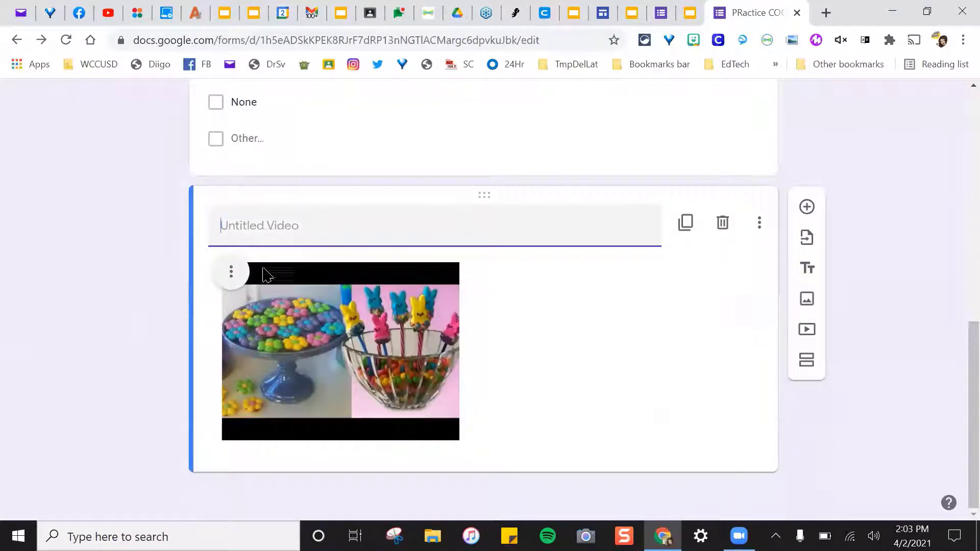
pyautogui.scroll(12, 235, 322)
pyautogui.scroll(-10, 234, 346)
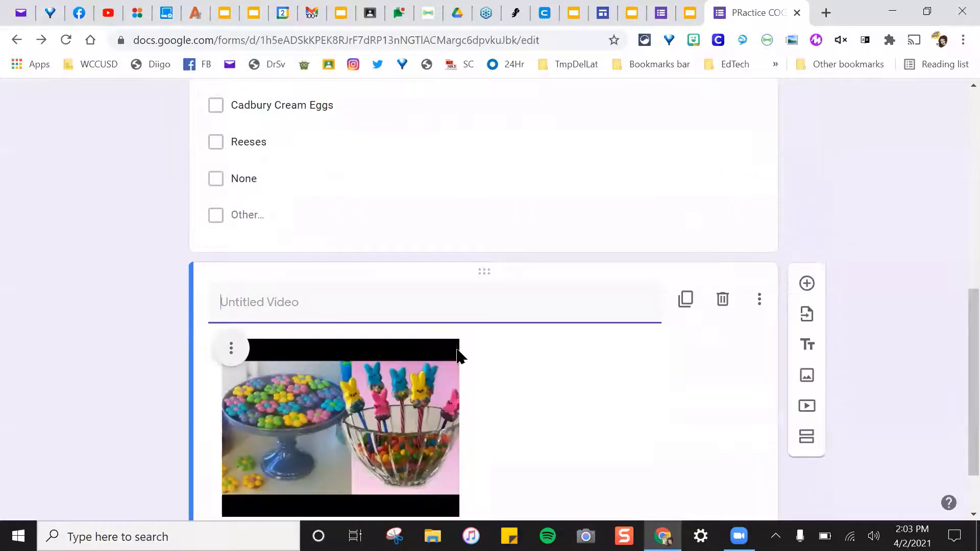
# Title the newly added video below the candy question "Easter treats".
pyautogui.click(359, 433)
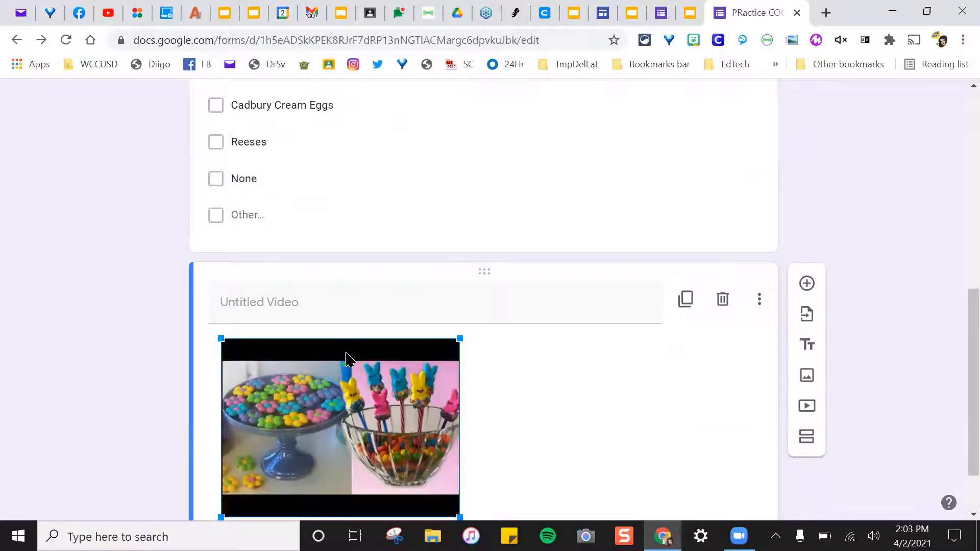
pyautogui.scroll(10, 329, 333)
pyautogui.scroll(-8, 368, 367)
pyautogui.click(316, 386)
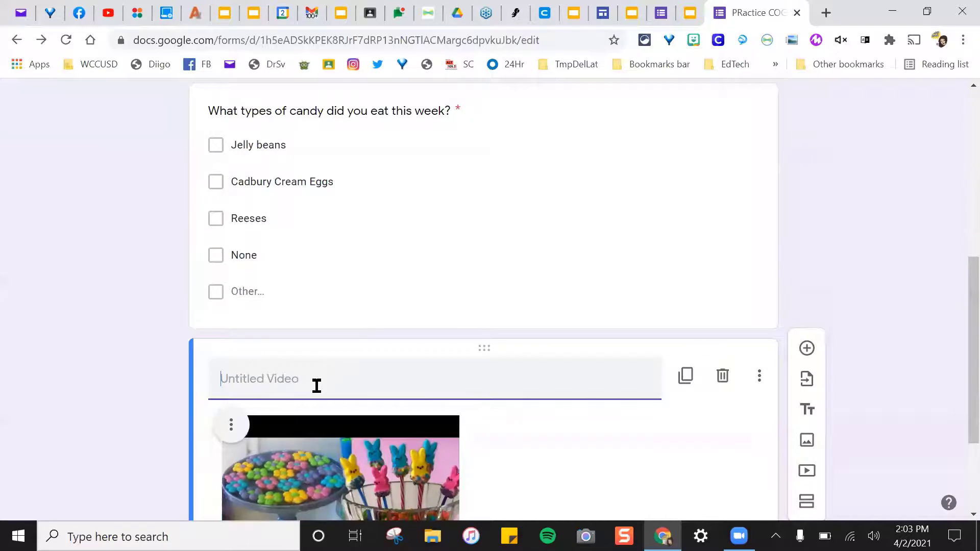
pyautogui.write('Easter treats')
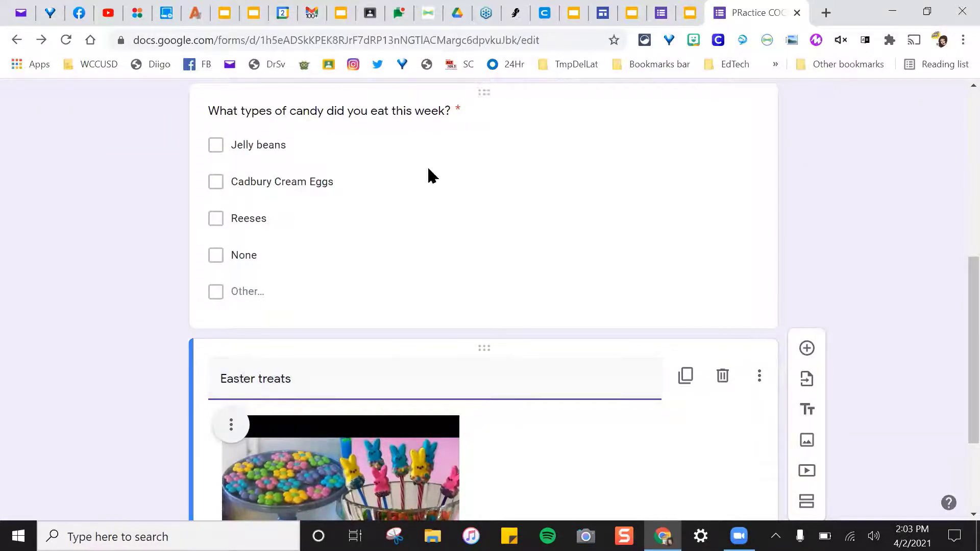
pyautogui.click(674, 444)
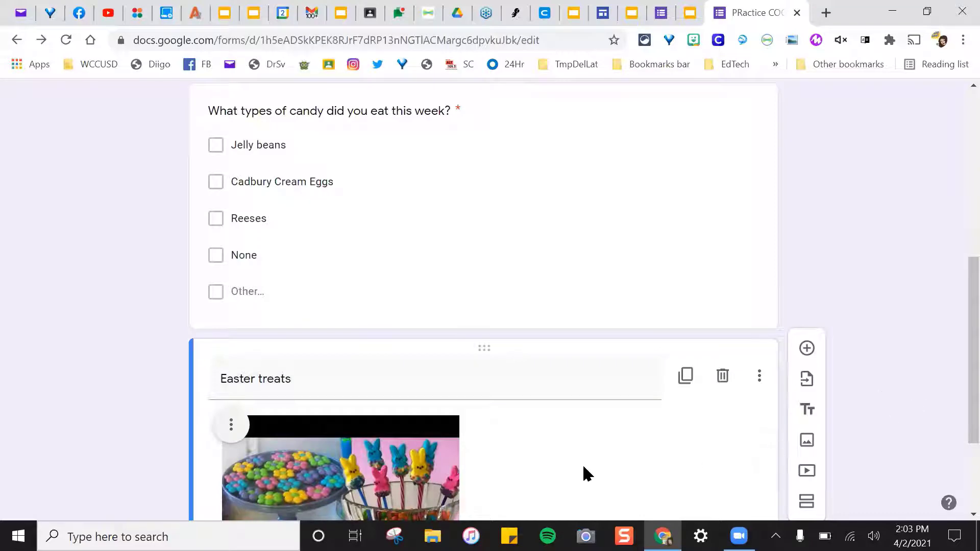
# Add a new blank question below the "Easter treats" video.
pyautogui.scroll(-3, 583, 459)
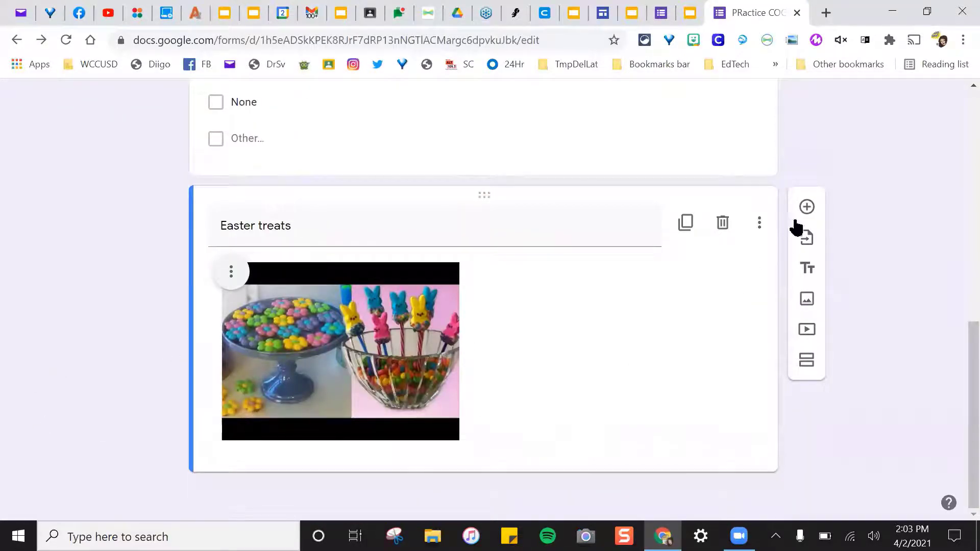
pyautogui.click(806, 208)
pyautogui.scroll(5, 664, 342)
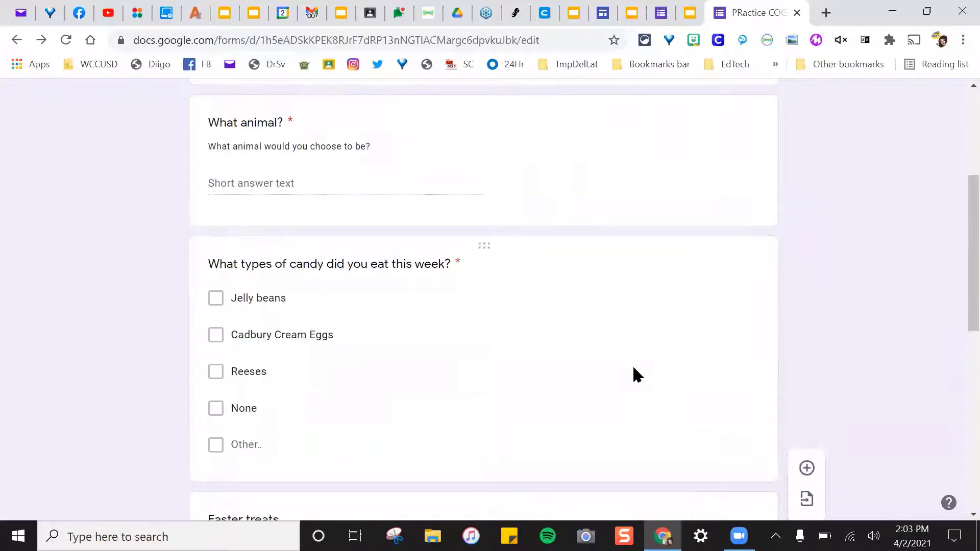
pyautogui.scroll(-4, 647, 339)
pyautogui.click(509, 303)
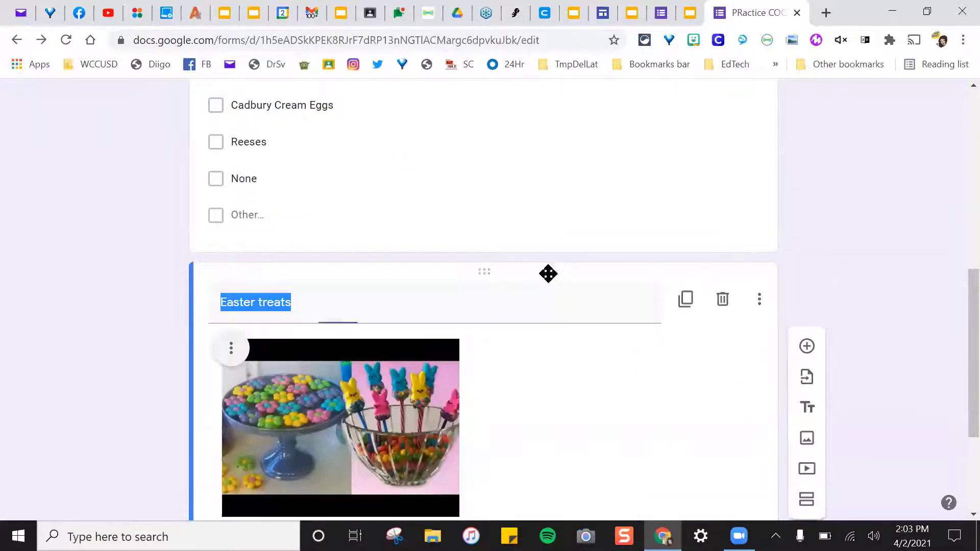
pyautogui.click(37, 298)
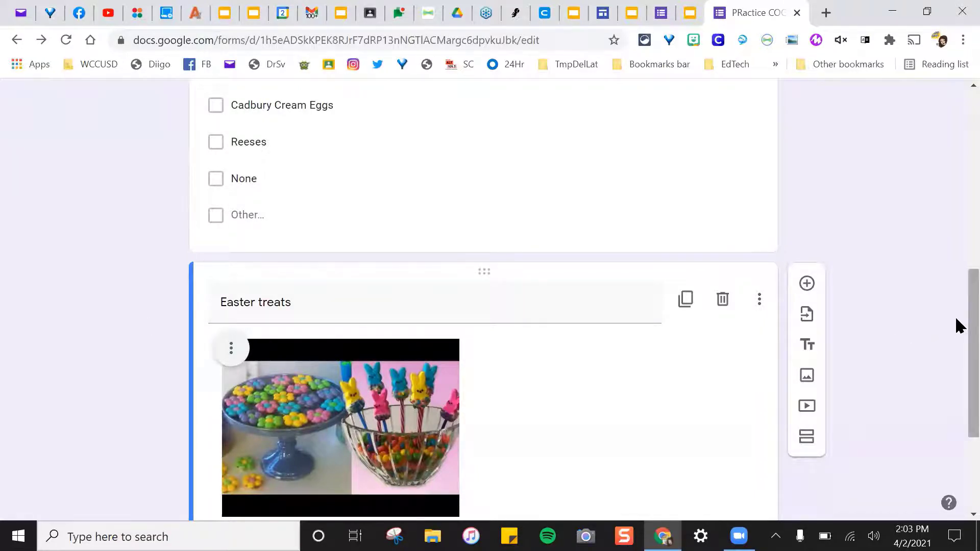
pyautogui.scroll(-4, 958, 325)
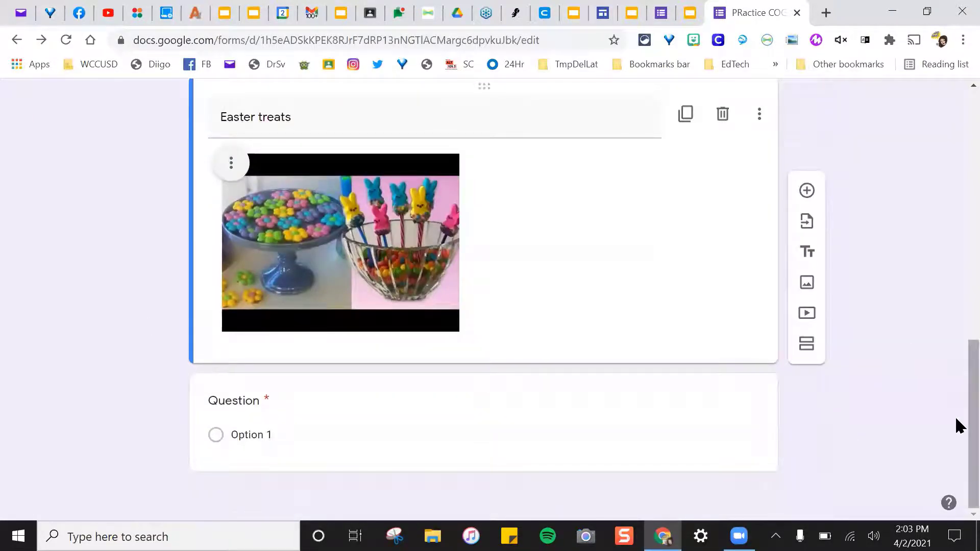
# Move the "Easter treats" video above the question "What types of candy did you eat this week?".
pyautogui.scroll(9, 958, 426)
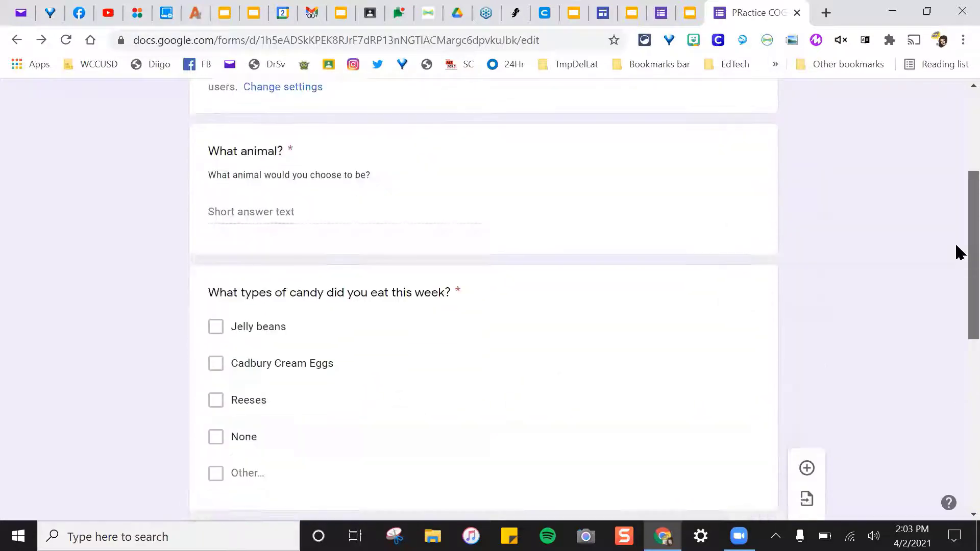
pyautogui.scroll(3, 957, 253)
pyautogui.scroll(-9, 956, 274)
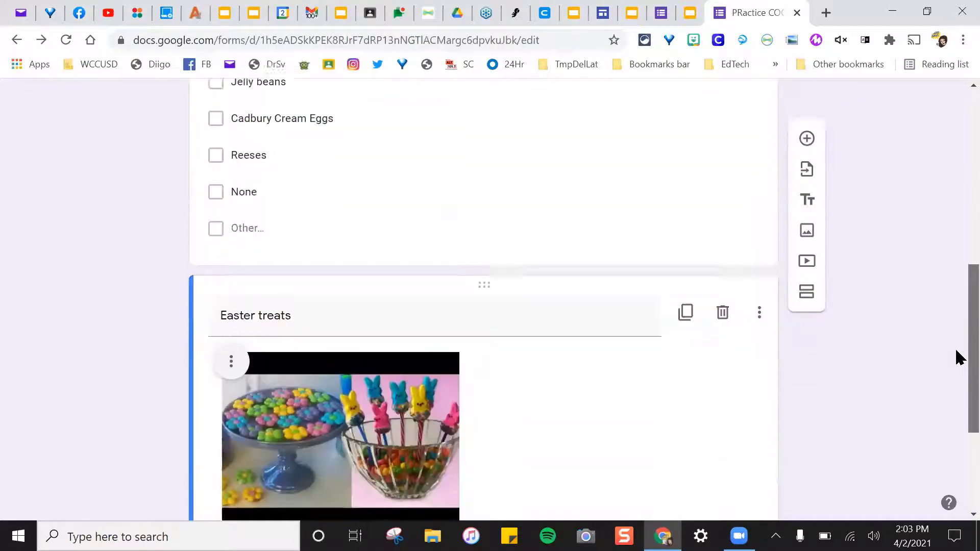
pyautogui.scroll(-2, 957, 357)
pyautogui.scroll(4, 956, 388)
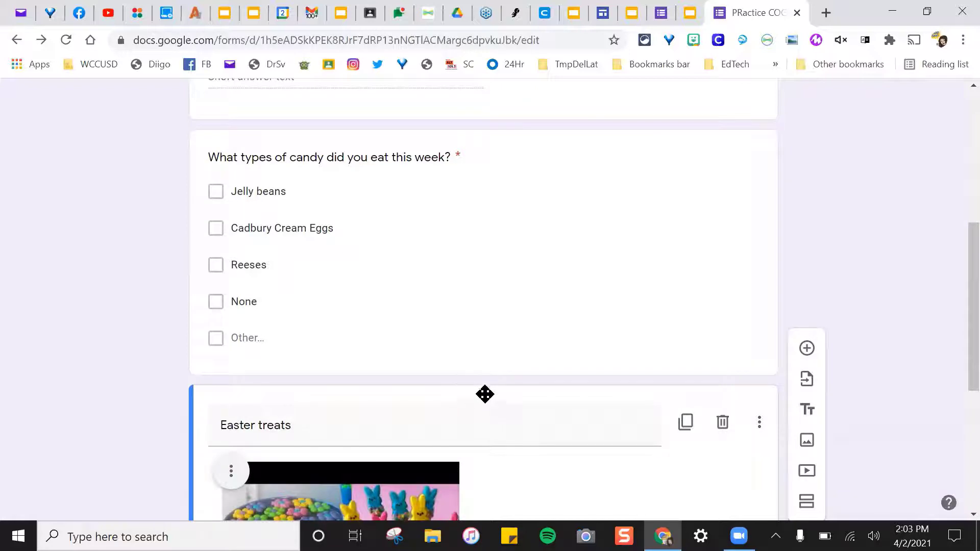
pyautogui.moveTo(485, 396); pyautogui.dragTo(545, 293)
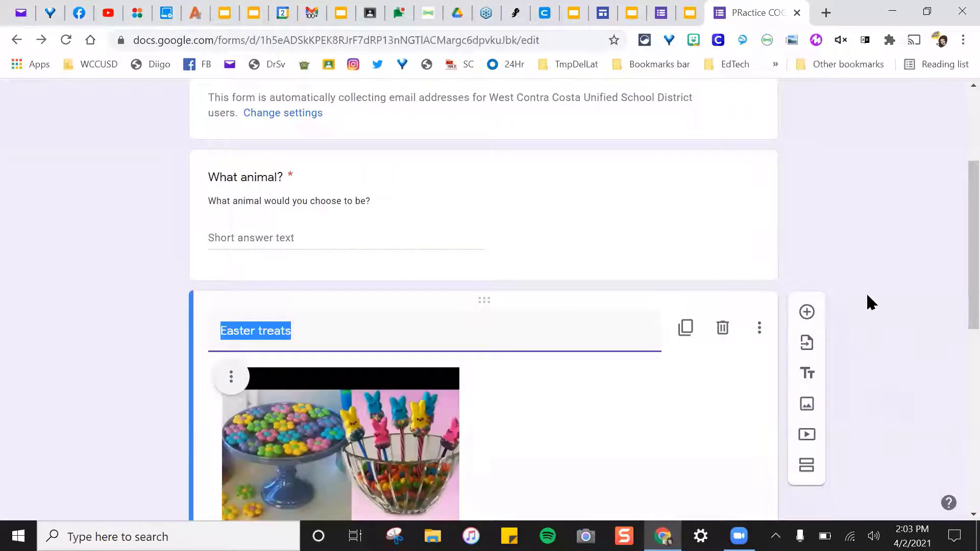
# Try to move the "What animal?" question below the "Easter treats" video.
pyautogui.scroll(-10, 868, 296)
pyautogui.scroll(10, 577, 403)
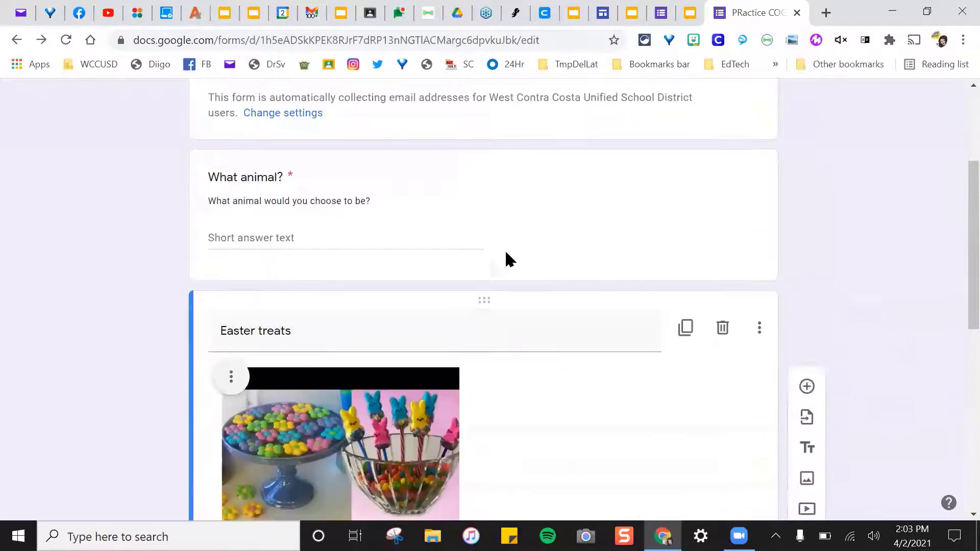
pyautogui.moveTo(480, 157); pyautogui.dragTo(475, 393)
pyautogui.moveTo(491, 198); pyautogui.dragTo(489, 279)
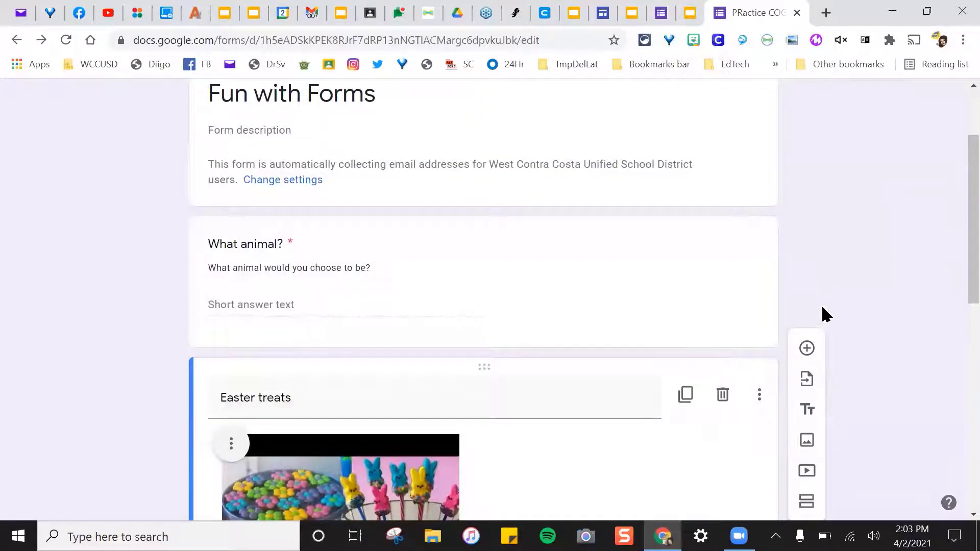
# Preview the form to examine the video and question order as respondents see it, and return to the form editor.
pyautogui.scroll(3, 831, 281)
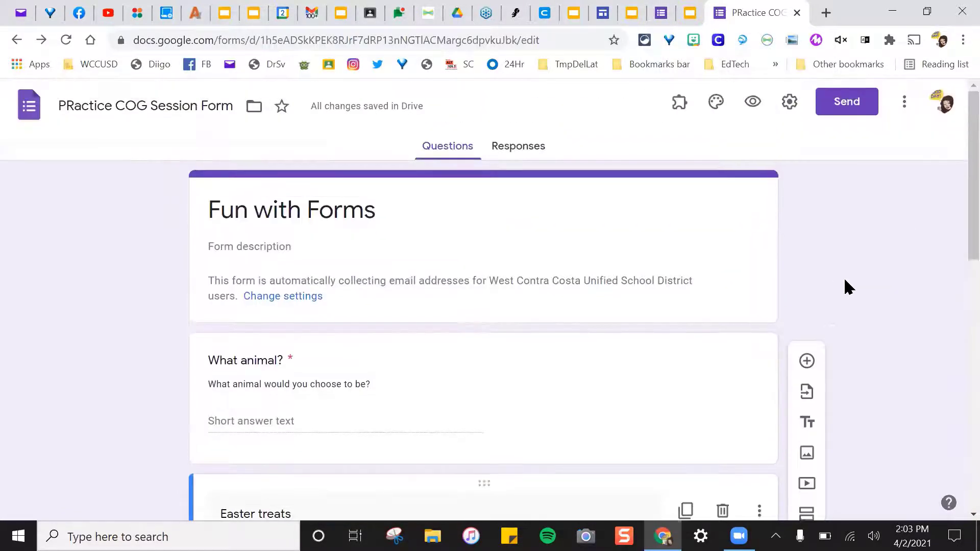
pyautogui.click(752, 101)
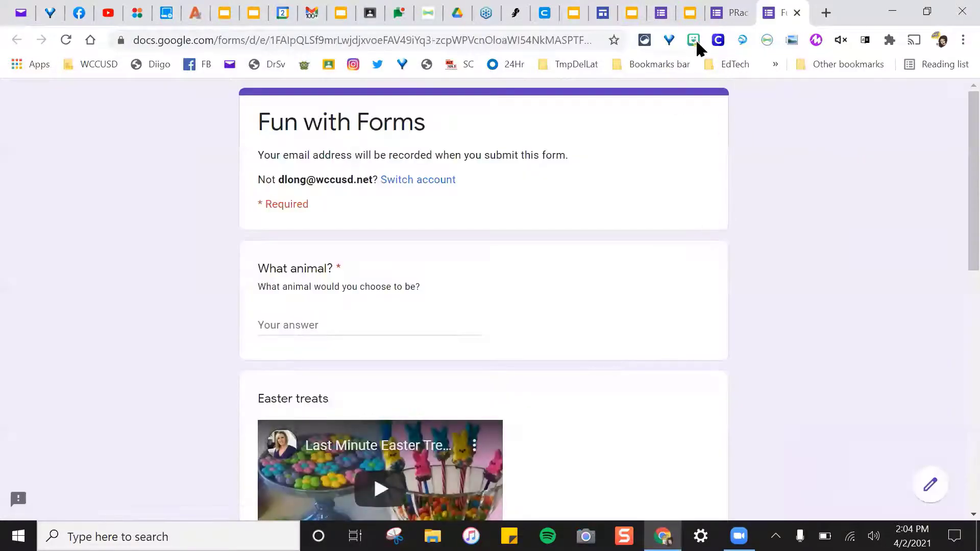
pyautogui.click(729, 12)
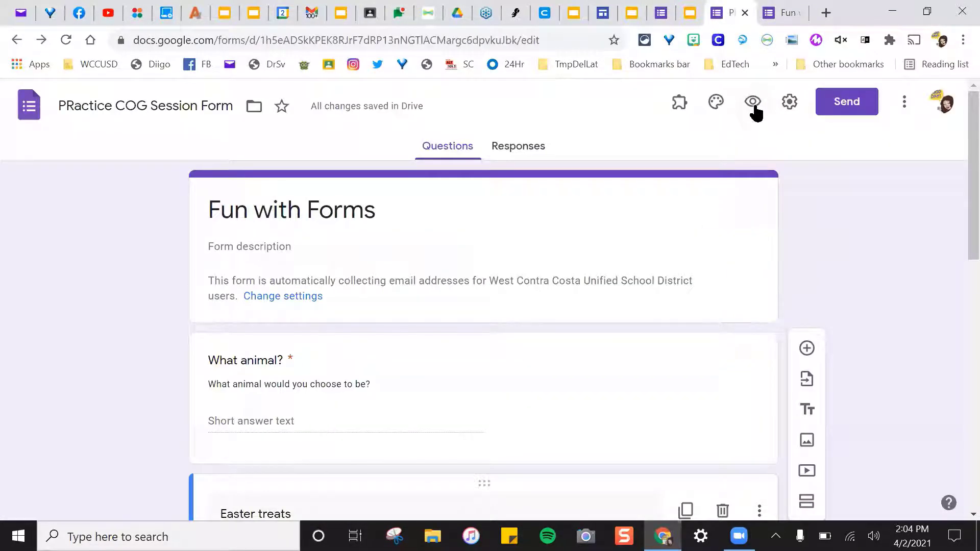
pyautogui.click(768, 12)
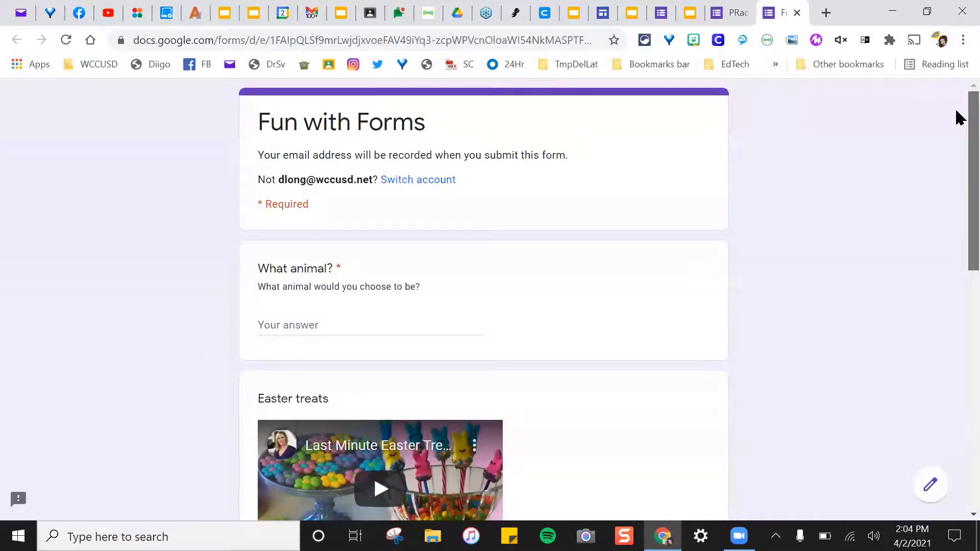
pyautogui.moveTo(960, 117); pyautogui.dragTo(957, 234)
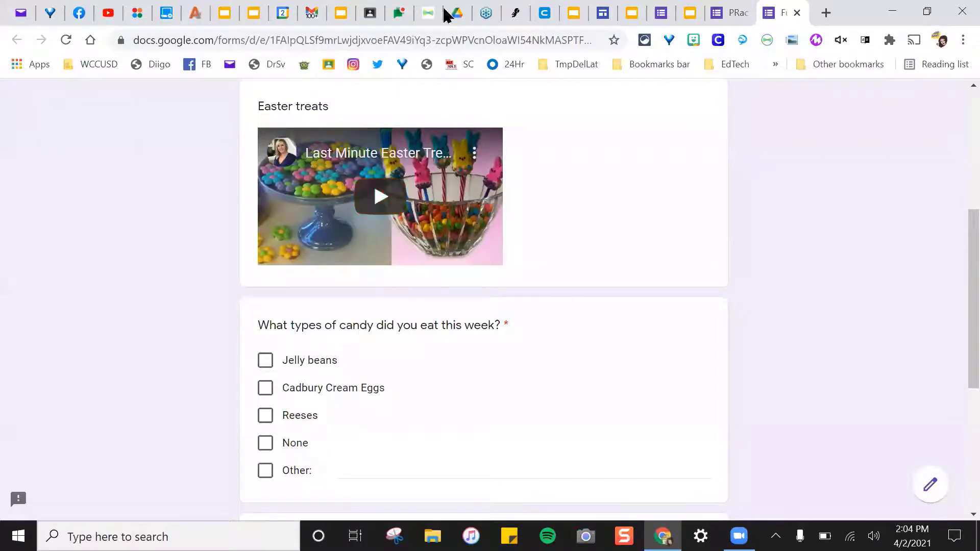
pyautogui.click(721, 15)
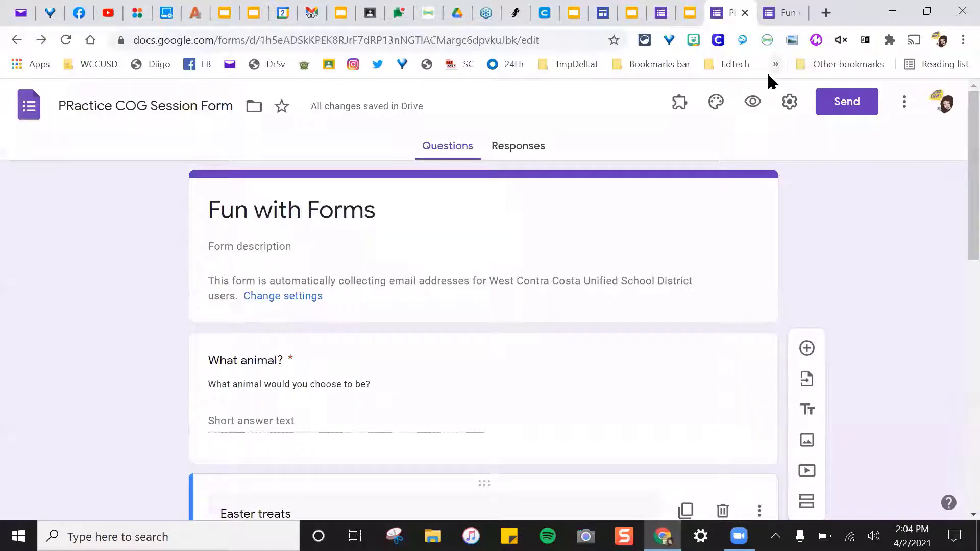
# Switch to the "[COG/GFA] Google Forms 2021" presentation in Google Slides and present the "Change the Form theme" slide.
pyautogui.click(689, 13)
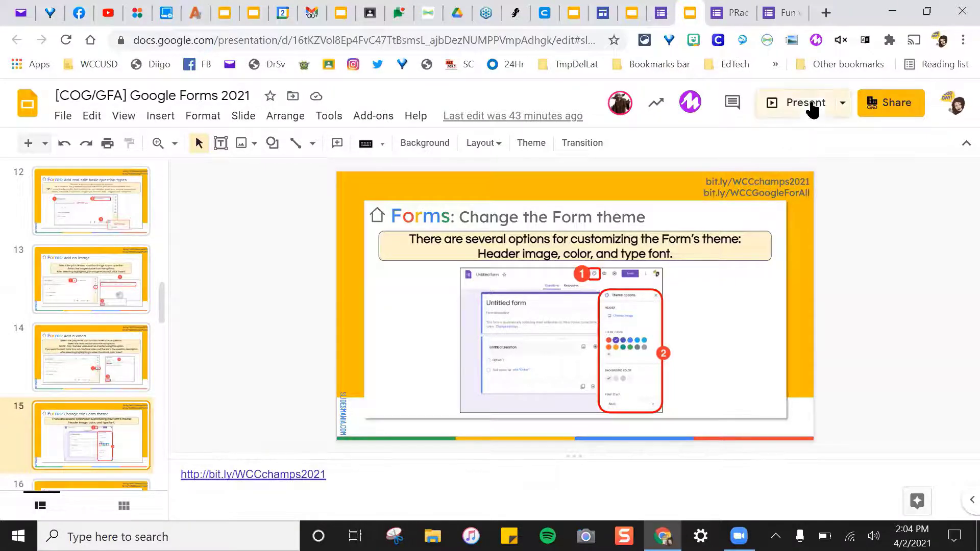
pyautogui.click(806, 103)
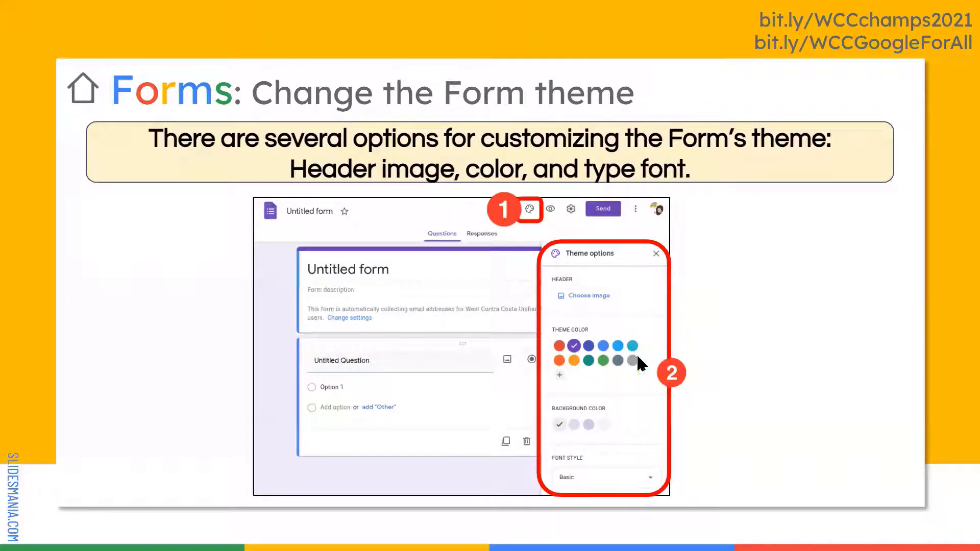
pyautogui.press('F11')
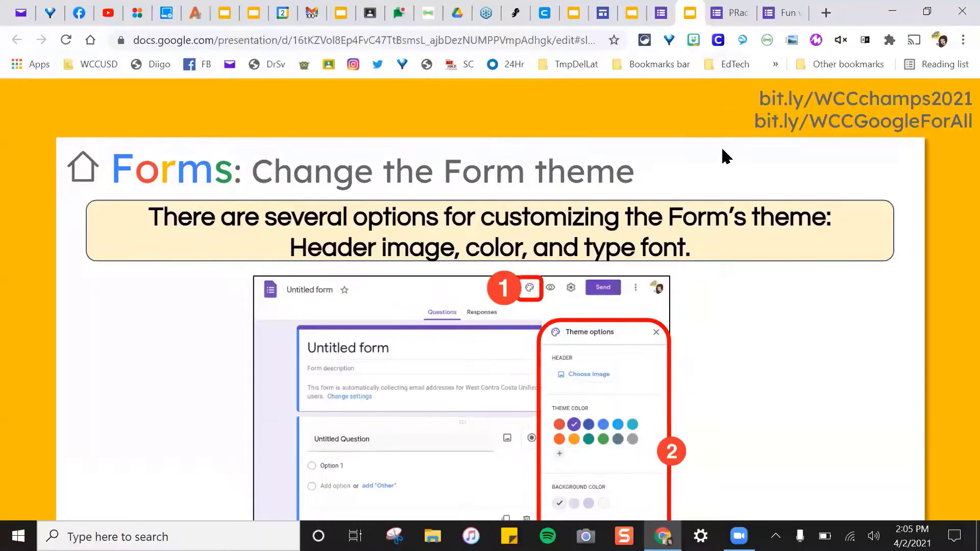
pyautogui.press('Escape')
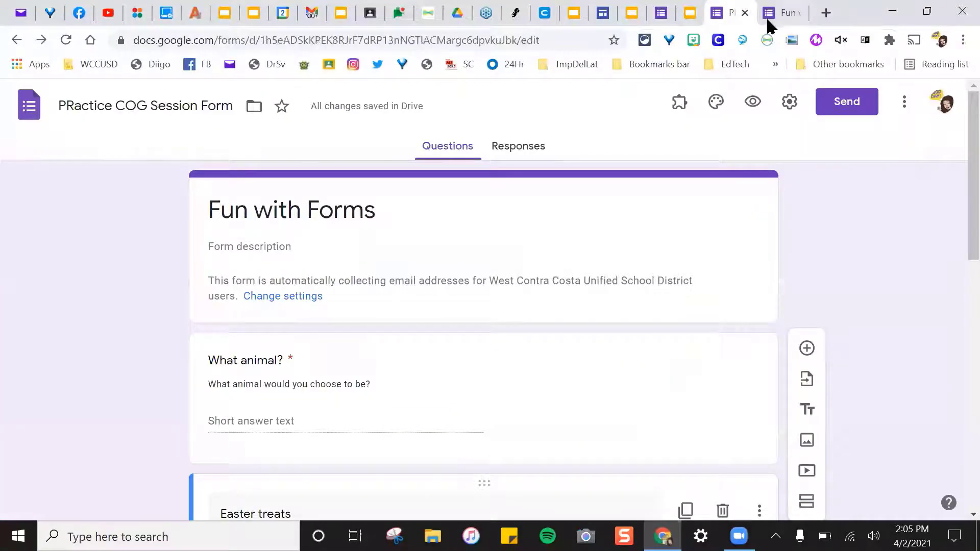
# Examine the form theme's header image choices, including own photos, file upload, and the Food and dining and Party themes.
pyautogui.click(716, 103)
pyautogui.click(716, 102)
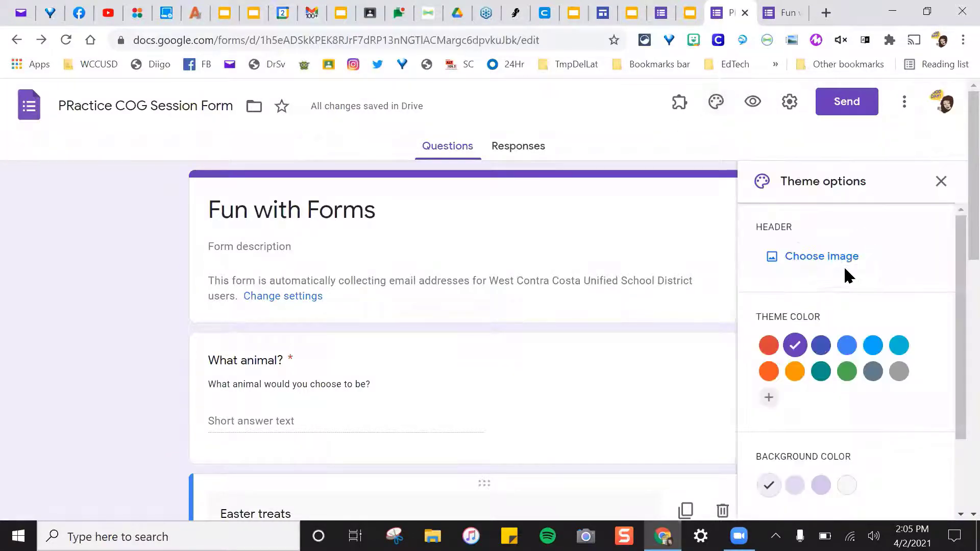
pyautogui.click(835, 261)
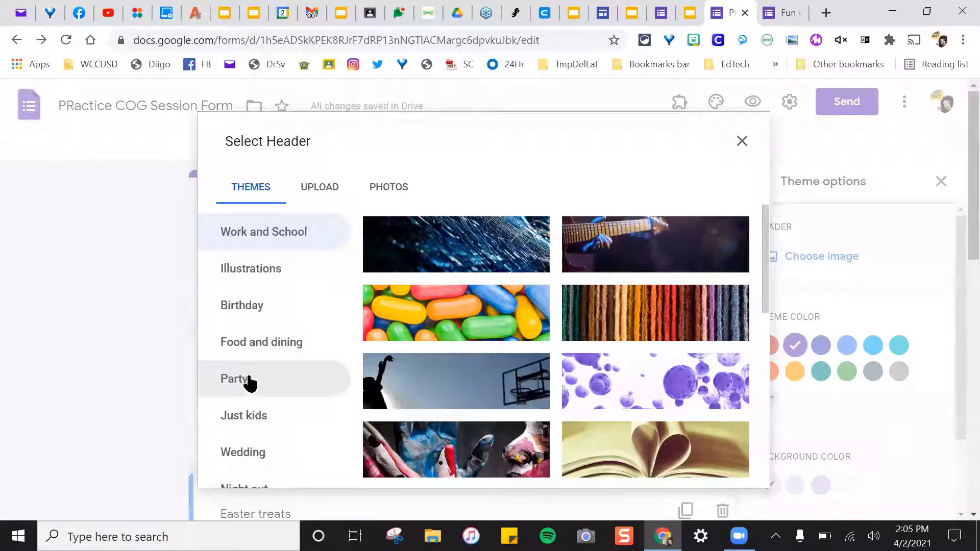
pyautogui.click(389, 189)
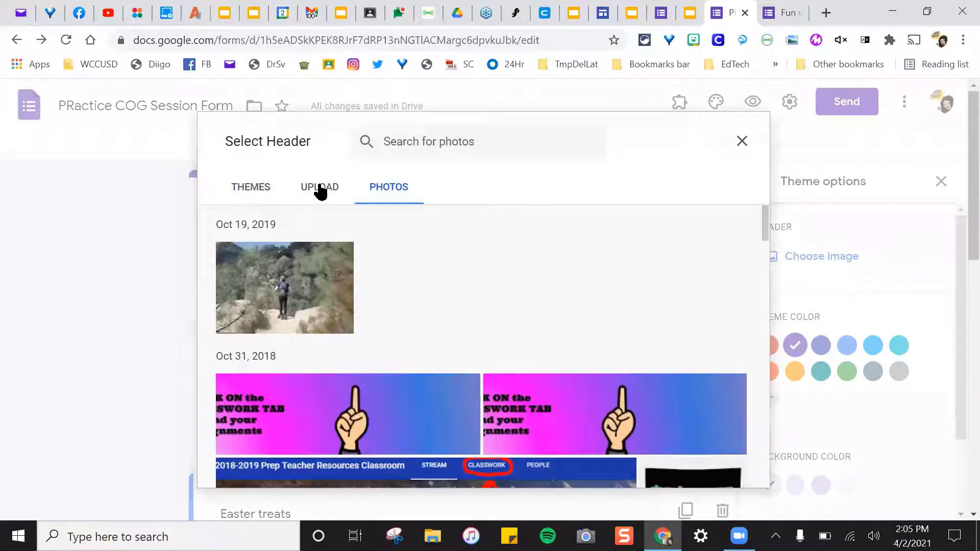
pyautogui.click(321, 193)
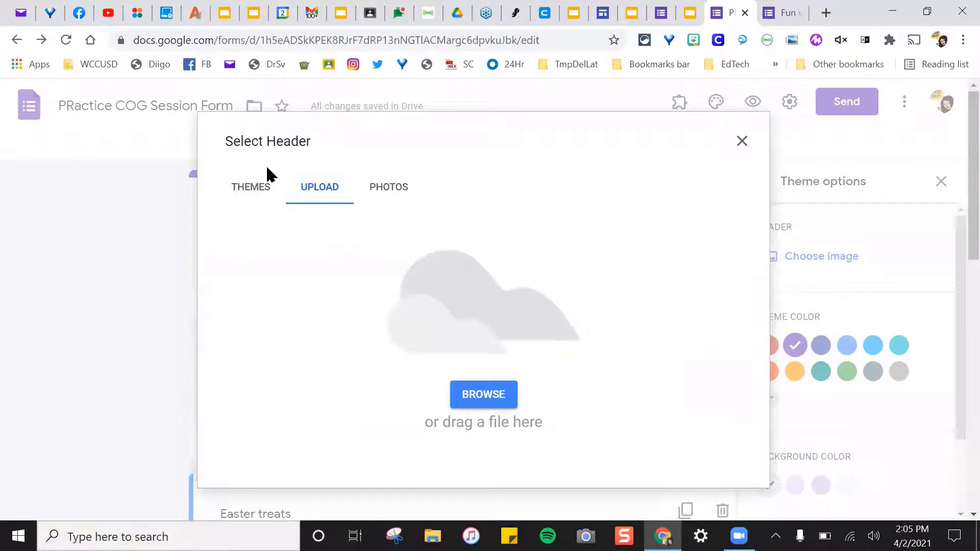
pyautogui.click(258, 190)
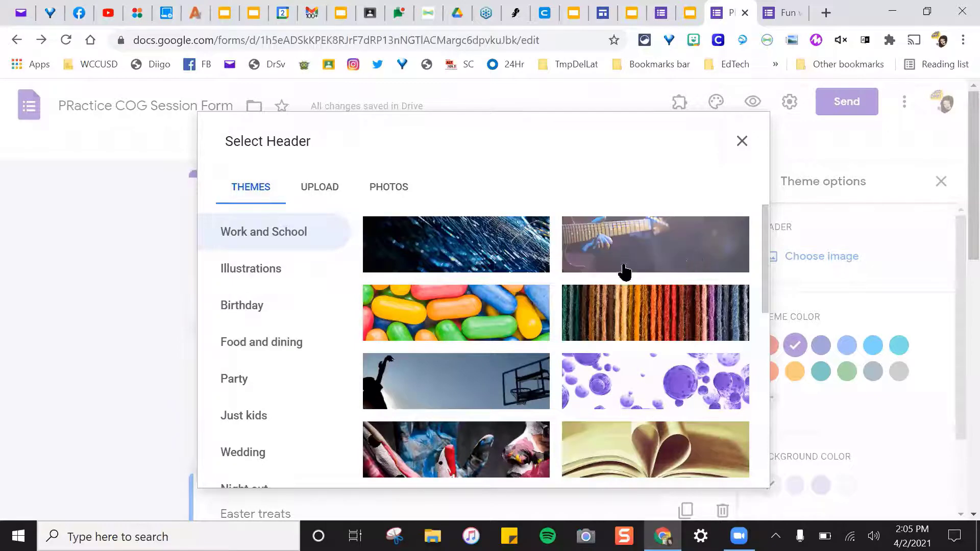
pyautogui.scroll(-3, 427, 310)
pyautogui.click(252, 360)
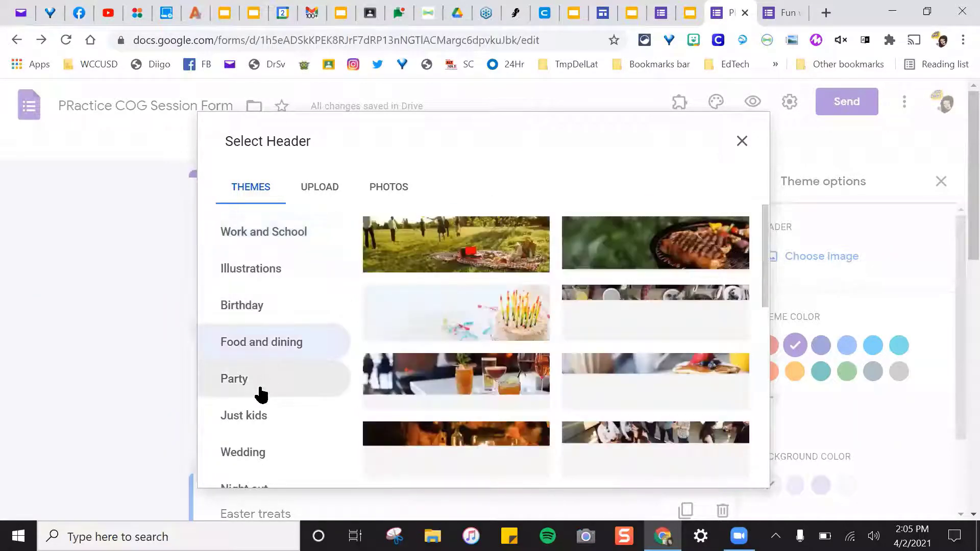
pyautogui.click(258, 390)
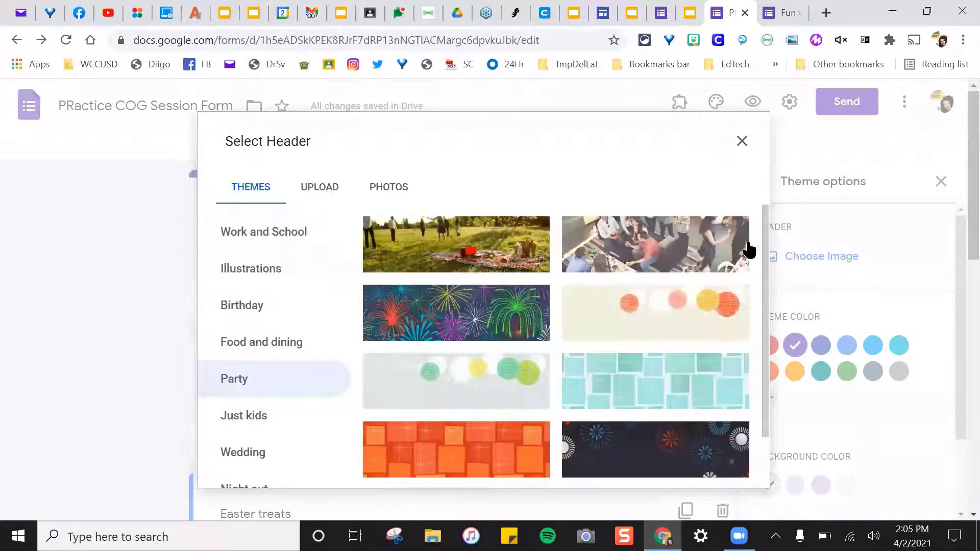
pyautogui.click(743, 141)
# View the available font styles and set the form's theme color to cyan.
pyautogui.moveTo(957, 247); pyautogui.dragTo(957, 333)
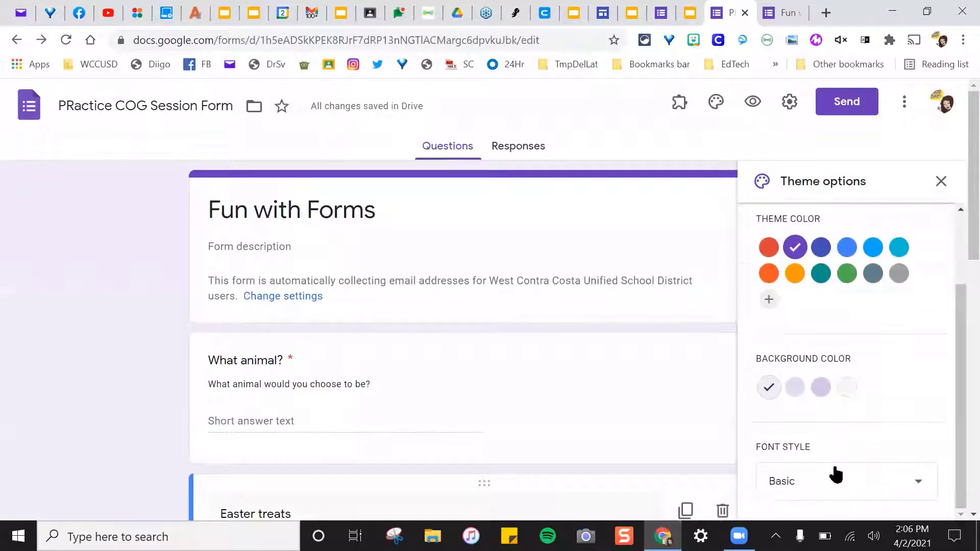
pyautogui.click(912, 485)
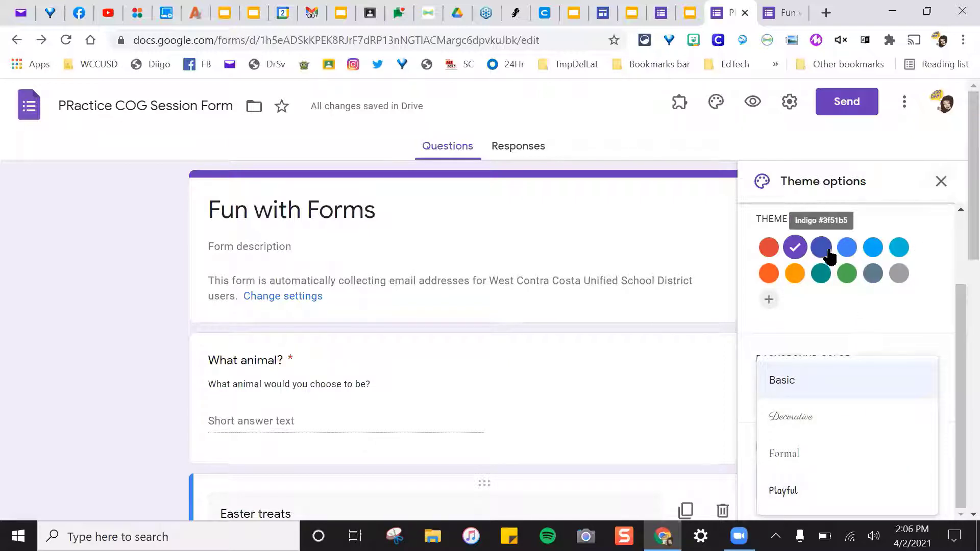
pyautogui.click(899, 247)
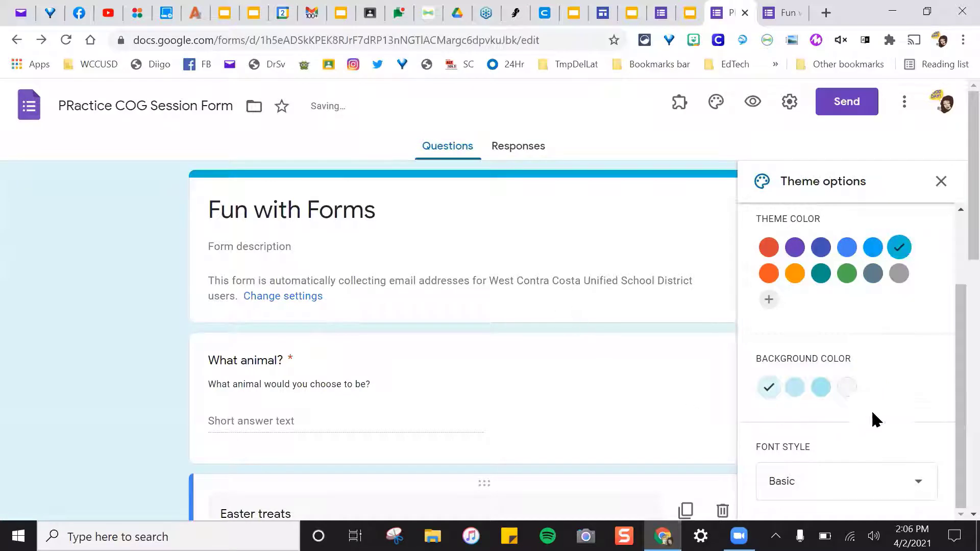
# Set the form's background color to the darkest cyan shade and resume presenting the "Change the Form theme" slide in Google Slides.
pyautogui.click(815, 389)
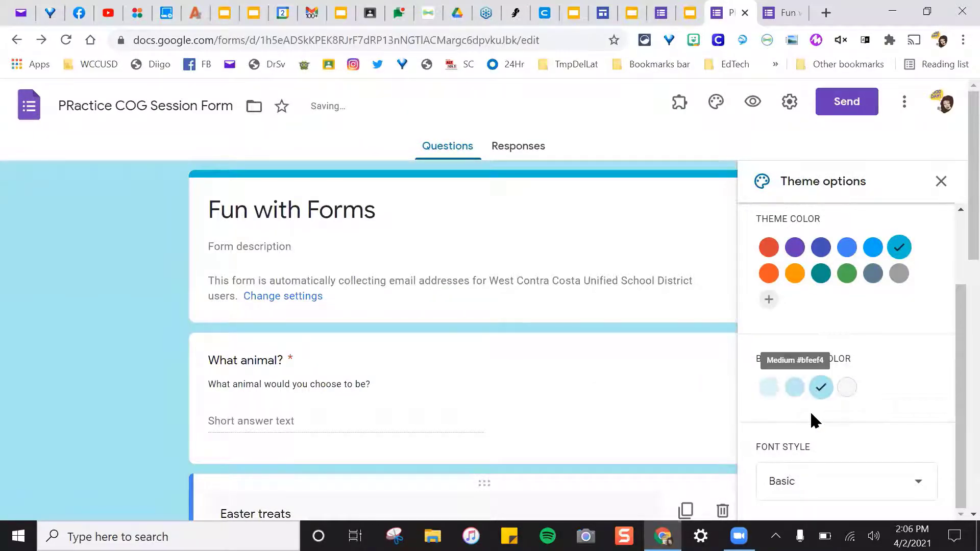
pyautogui.click(941, 183)
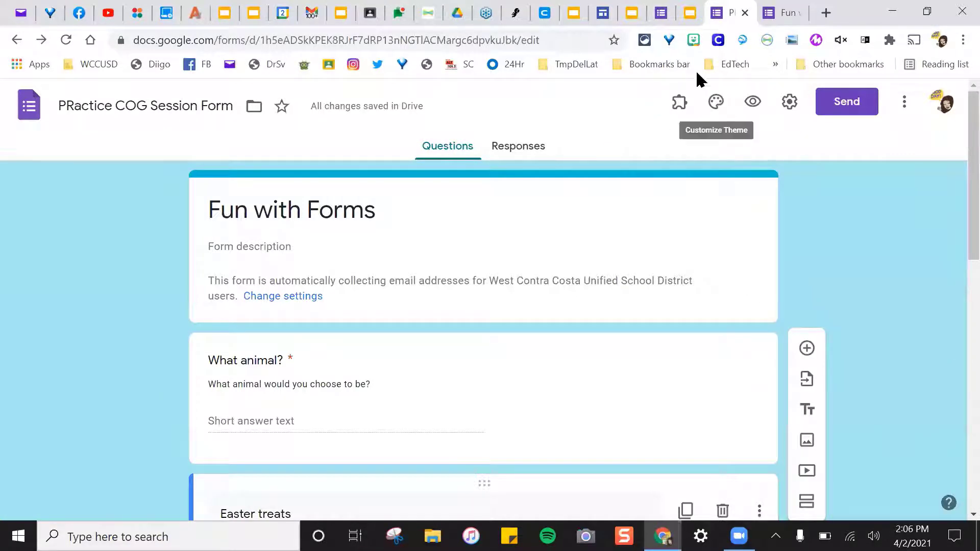
pyautogui.click(689, 14)
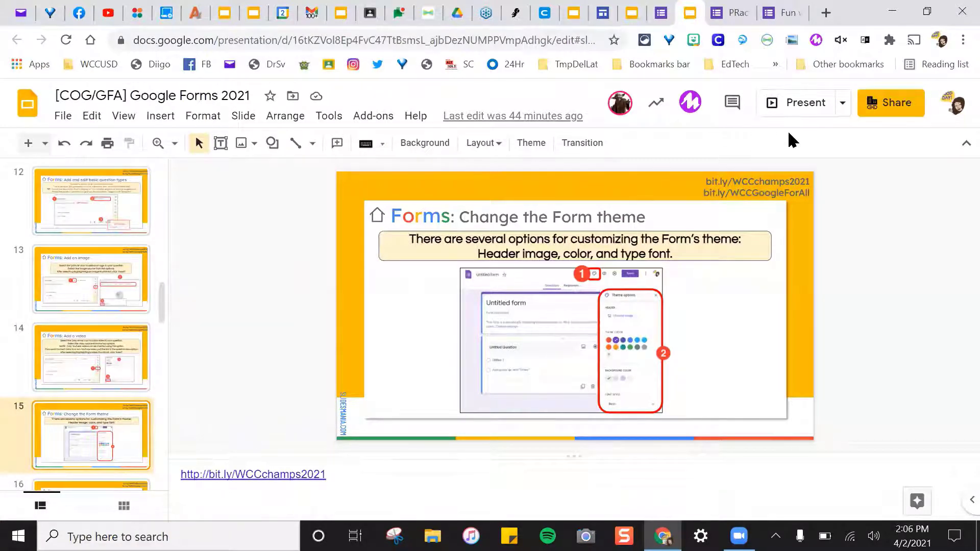
pyautogui.click(789, 104)
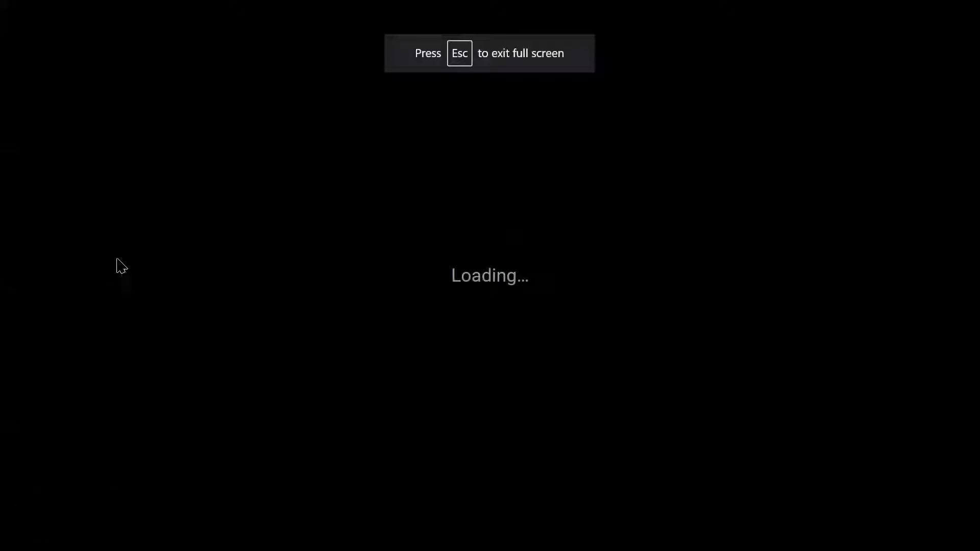
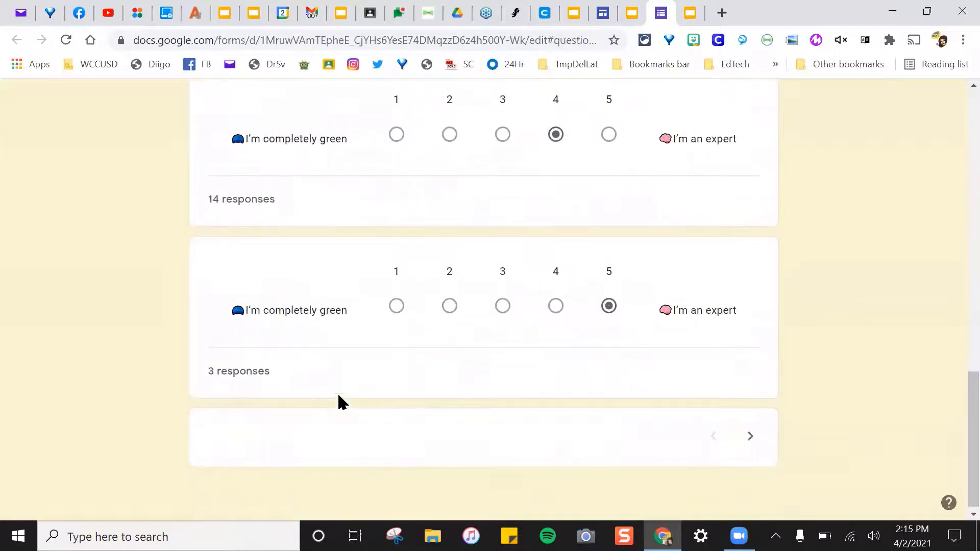
# Examine the per-question responses to "Forms experience?" across the 1 to 5 ratings in the "Champions of Google - Basic Forms" form.
pyautogui.scroll(13, 339, 396)
pyautogui.scroll(-3, 356, 480)
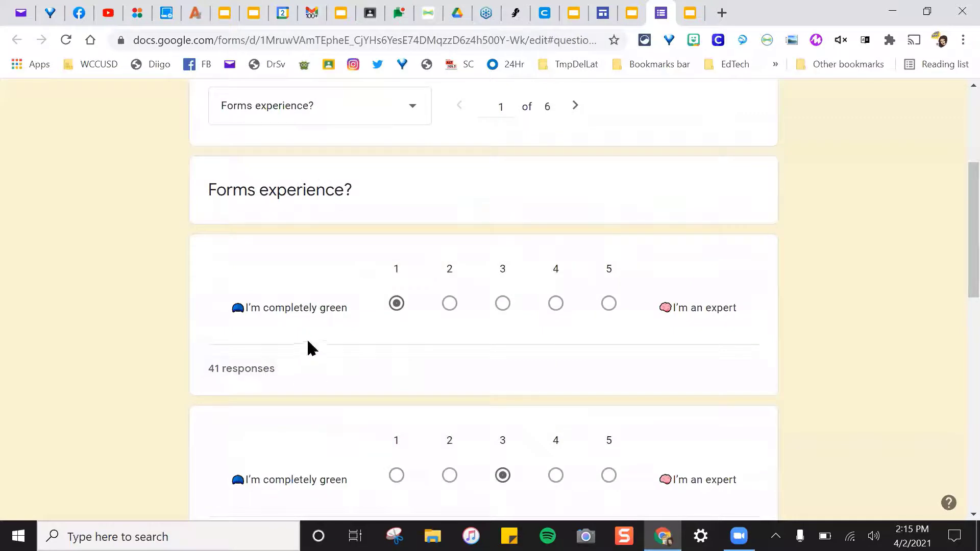
pyautogui.scroll(-6, 419, 335)
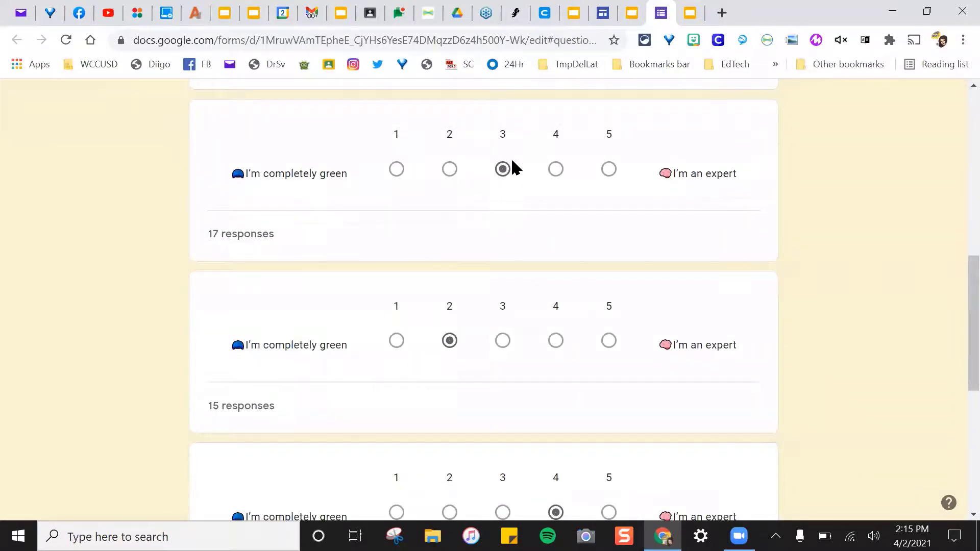
pyautogui.scroll(-4, 356, 370)
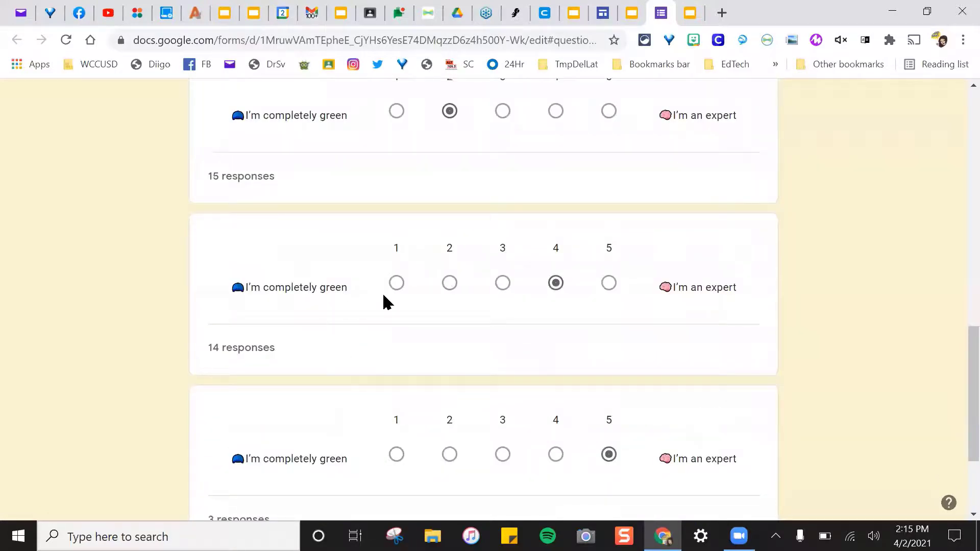
pyautogui.scroll(2, 390, 375)
pyautogui.scroll(4, 393, 380)
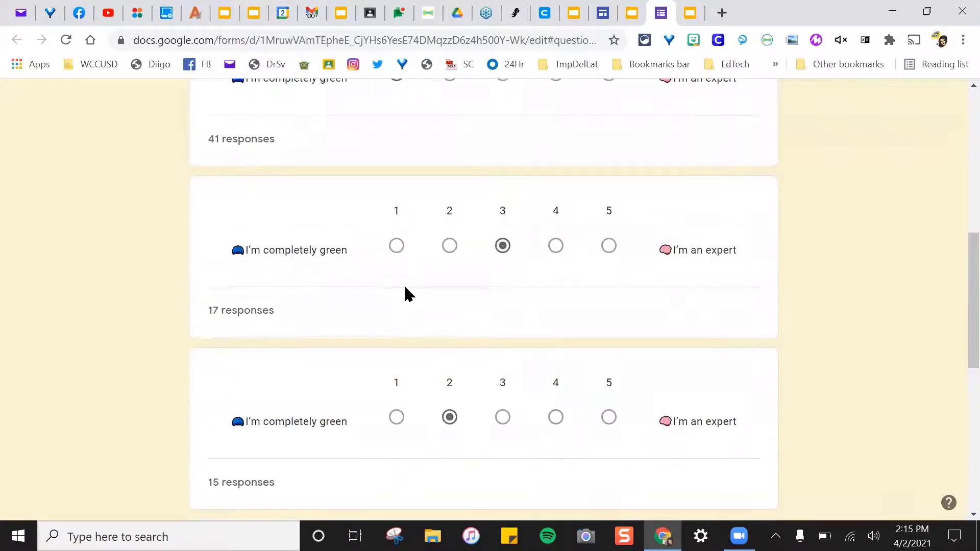
pyautogui.scroll(-4, 391, 253)
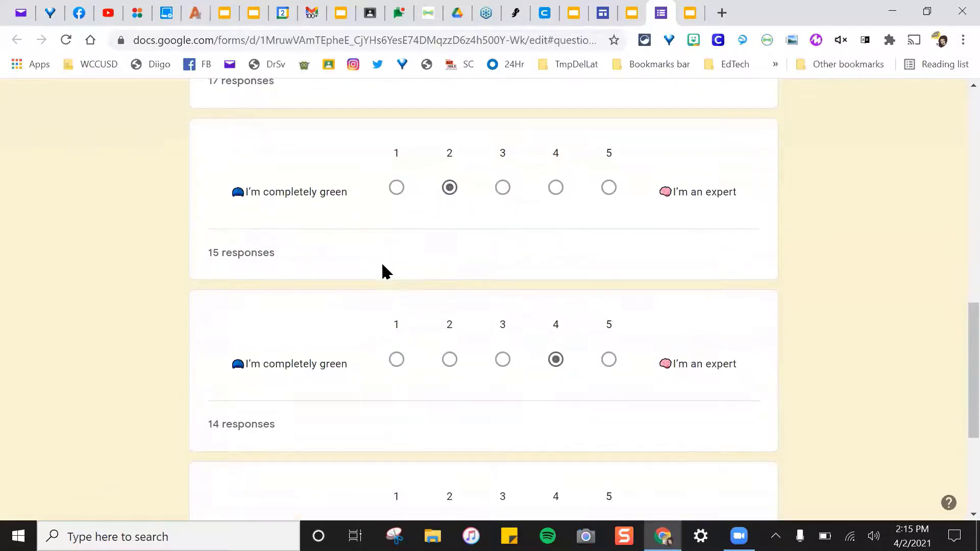
pyautogui.scroll(10, 398, 332)
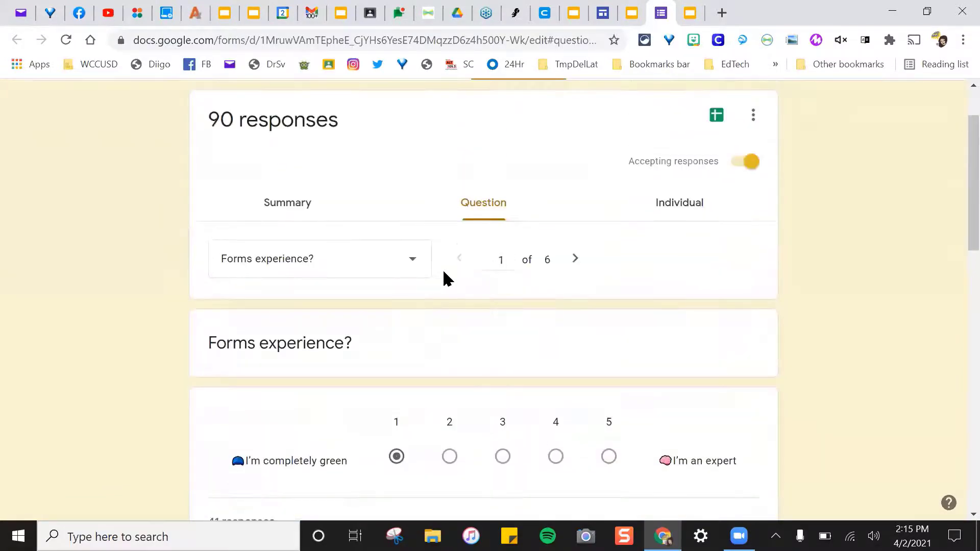
# Go through the remaining questions' responses up to "Joke?" and read the submitted jokes.
pyautogui.click(575, 259)
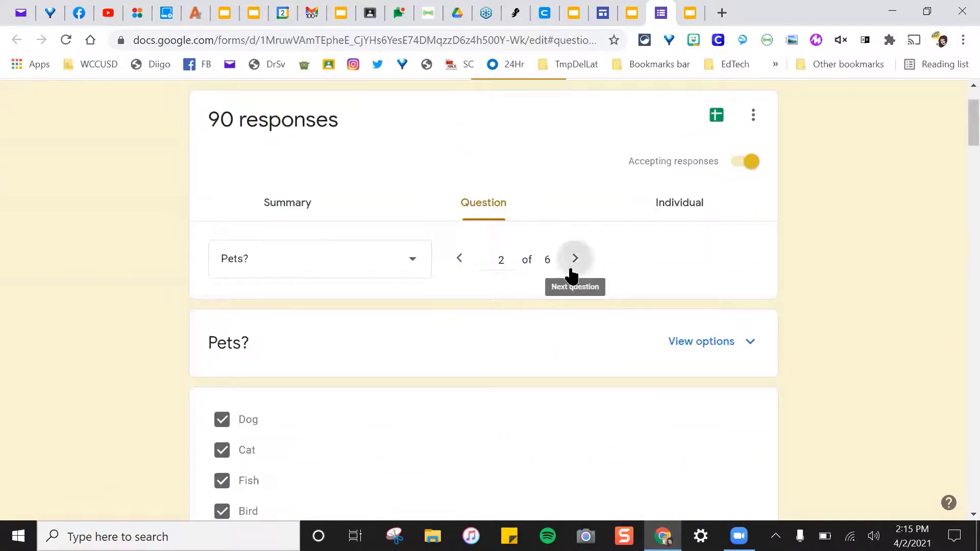
pyautogui.click(575, 259)
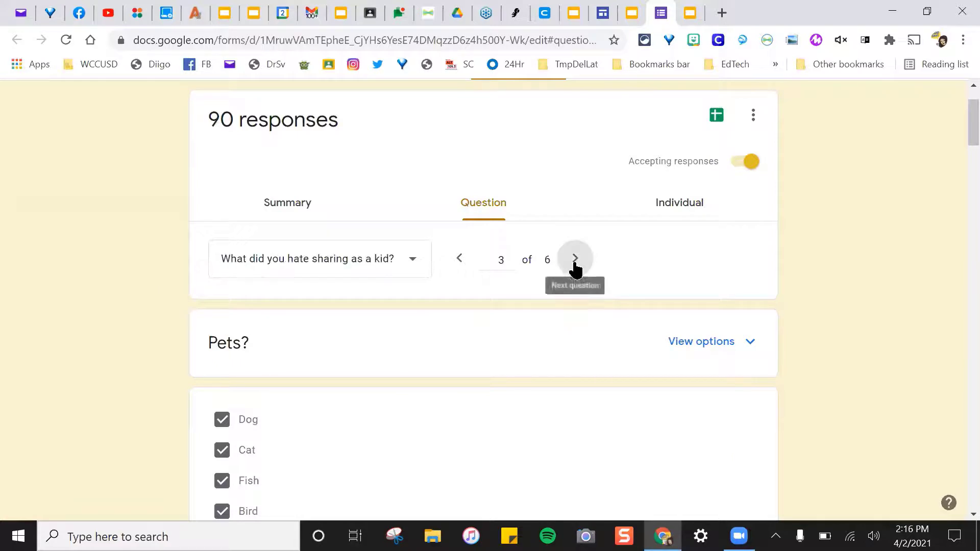
pyautogui.click(575, 259)
pyautogui.click(575, 259)
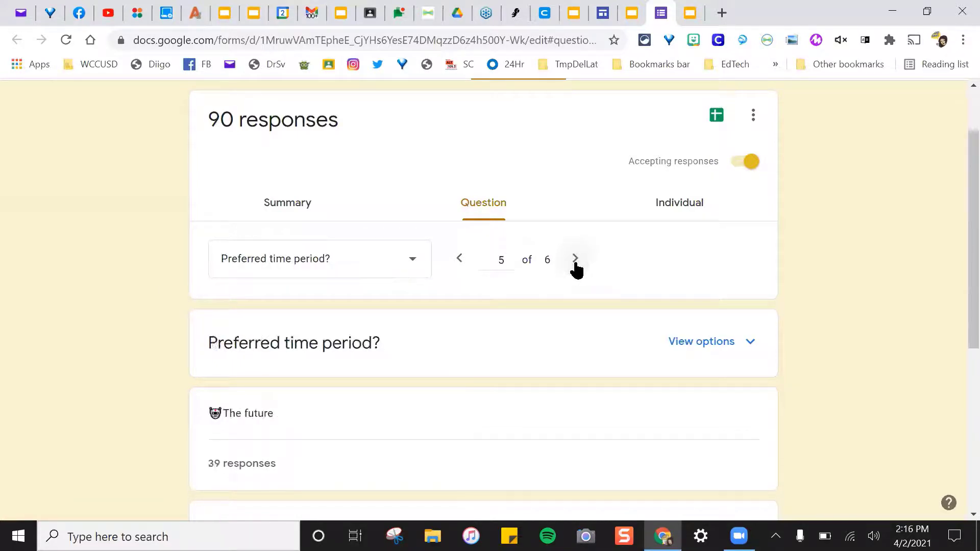
pyautogui.click(575, 259)
pyautogui.scroll(-13, 586, 324)
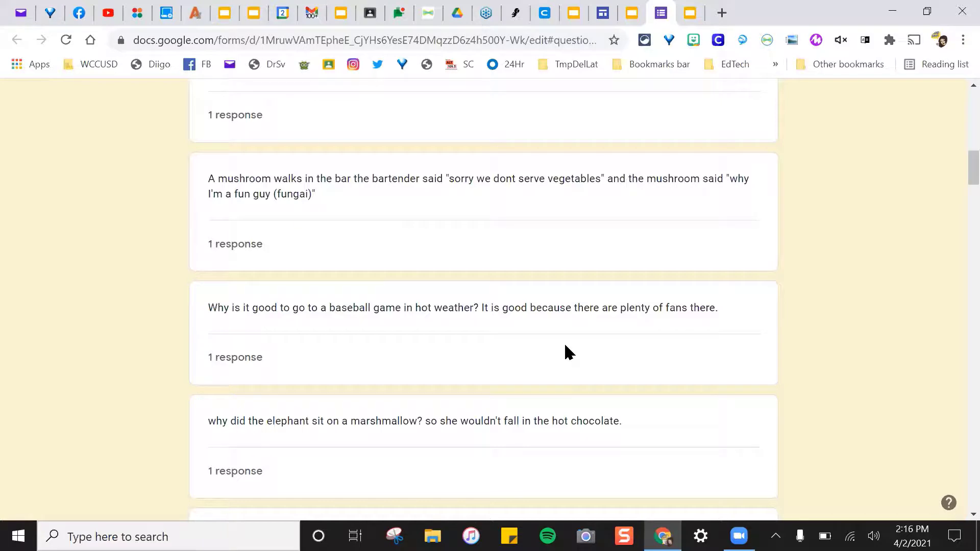
pyautogui.scroll(15, 632, 315)
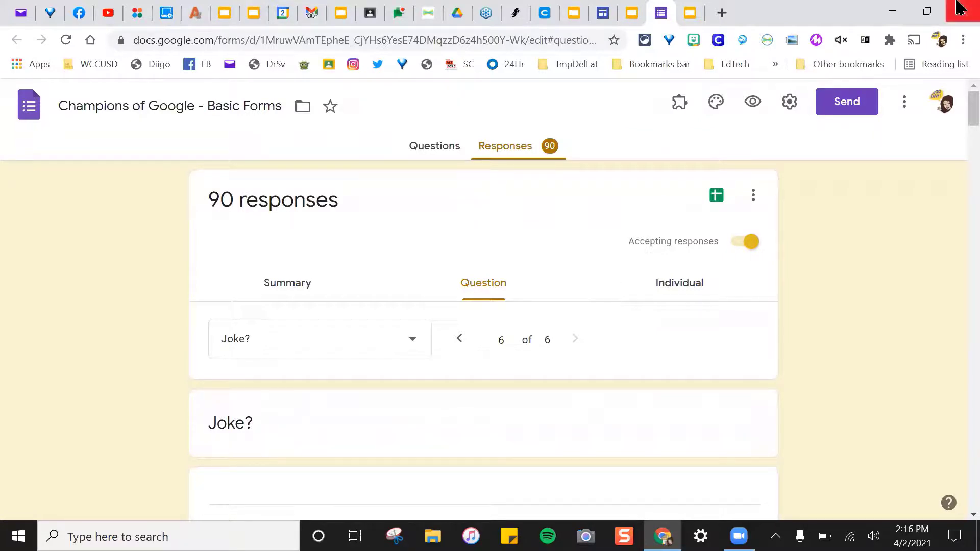
# Show the responses by individual and open the list of respondents.
pyautogui.click(681, 284)
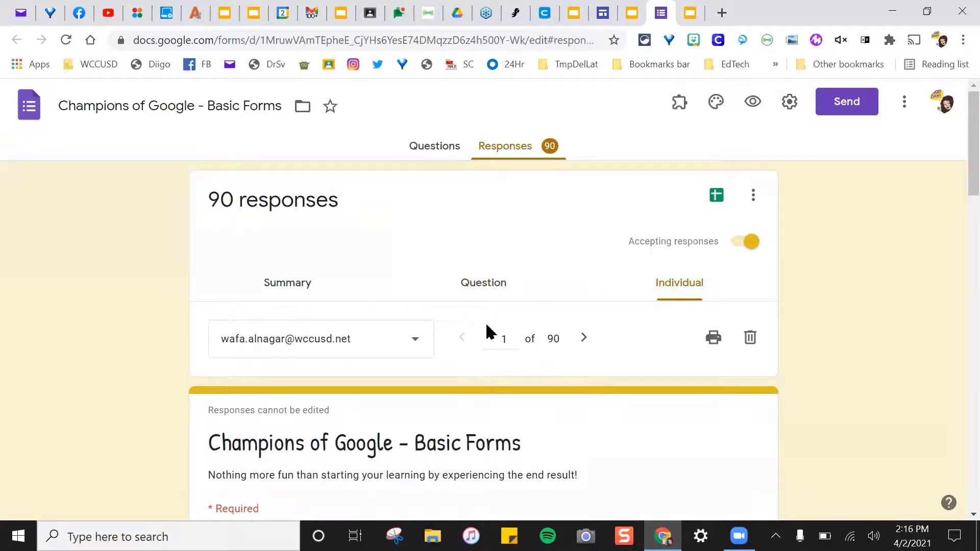
pyautogui.click(415, 339)
pyautogui.click(419, 340)
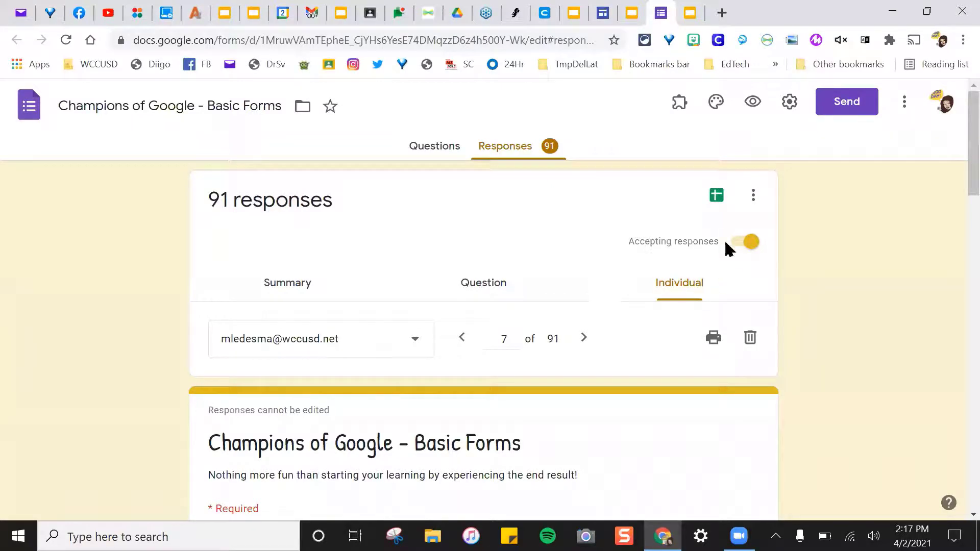
# Stop the form from accepting responses and turn response collection back on.
pyautogui.click(739, 249)
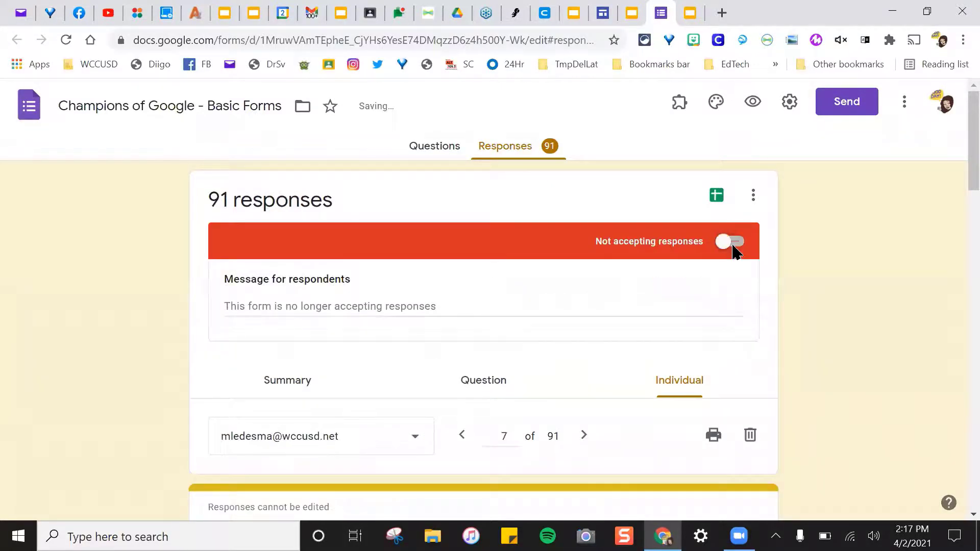
pyautogui.click(735, 245)
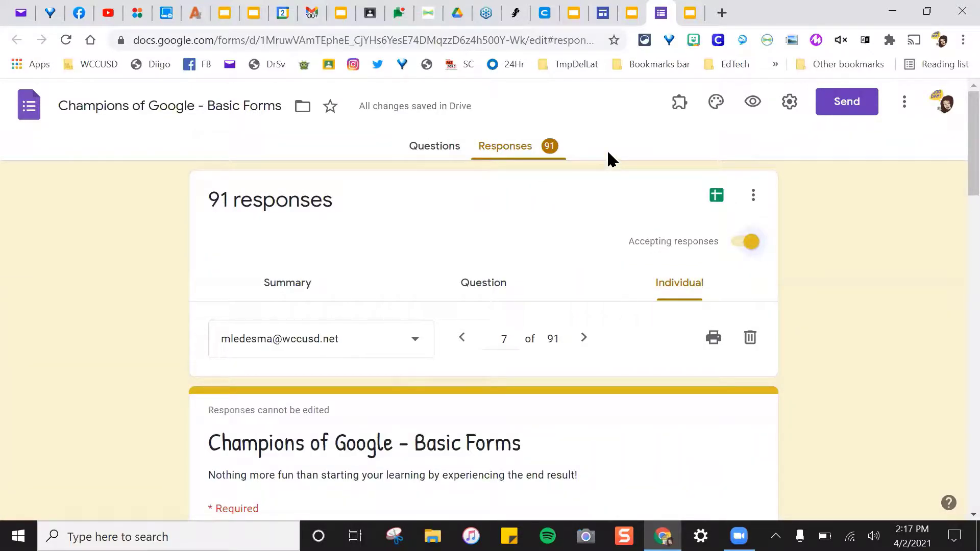
# Create a new spreadsheet as the destination for the form's responses.
pyautogui.click(721, 196)
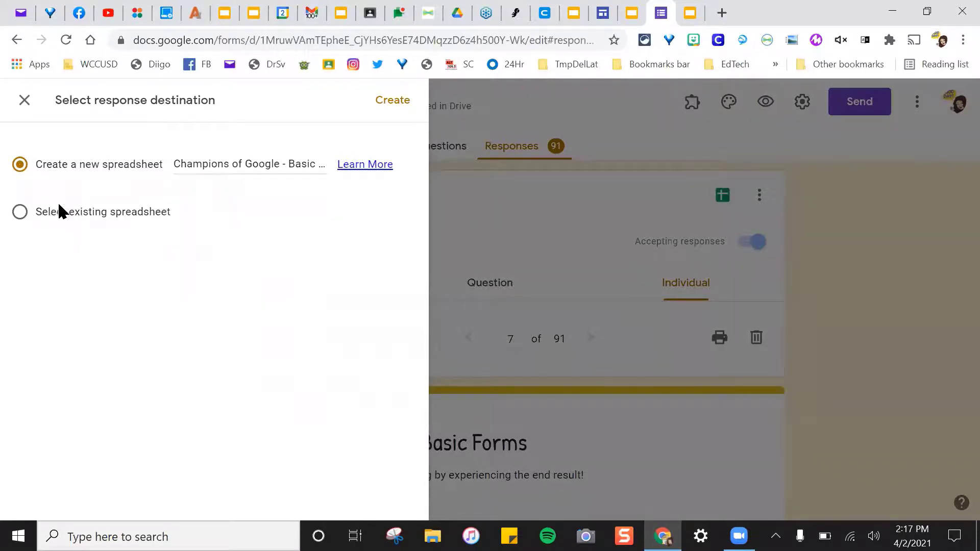
pyautogui.click(384, 102)
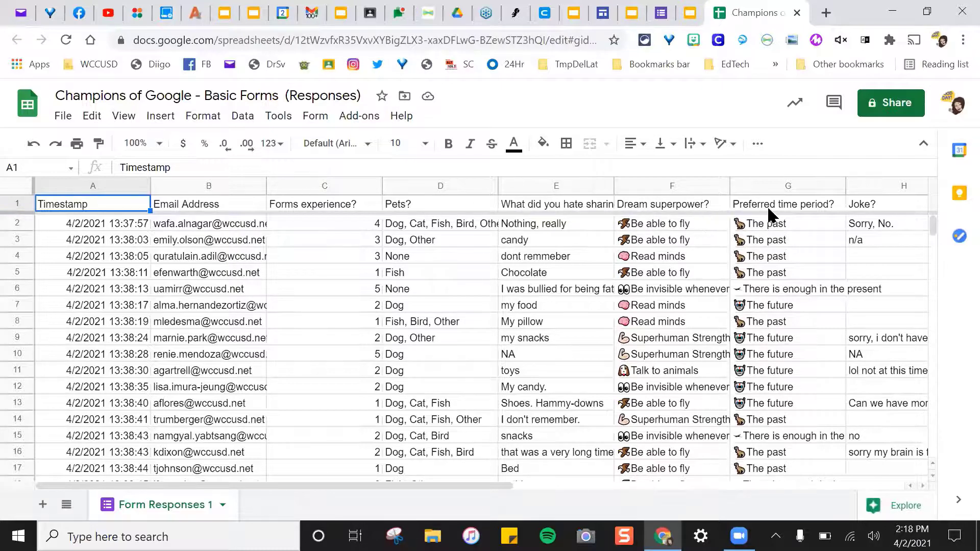
# Examine all the response rows in the linked "Champions of Google - Basic Forms (Responses)" spreadsheet and return to its first row.
pyautogui.scroll(-7, 796, 254)
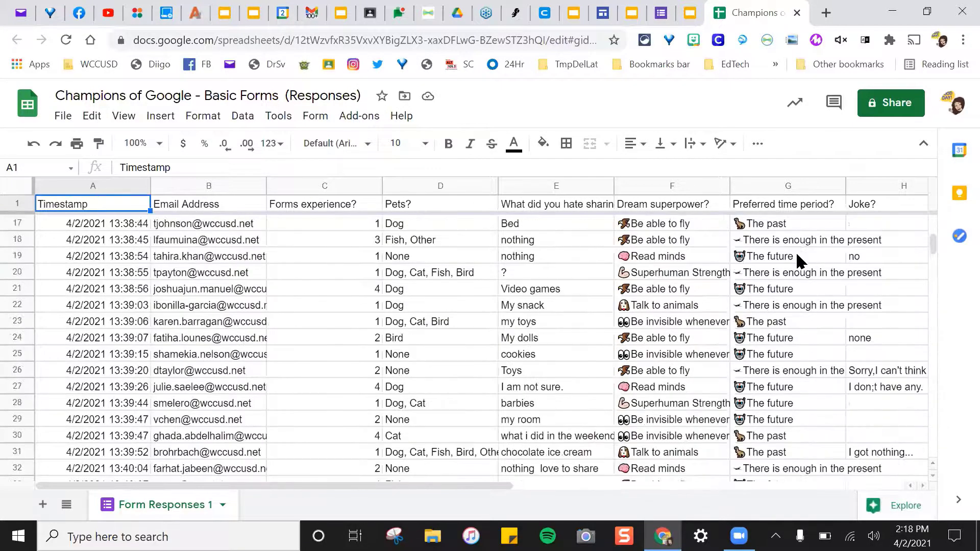
pyautogui.scroll(-5, 799, 260)
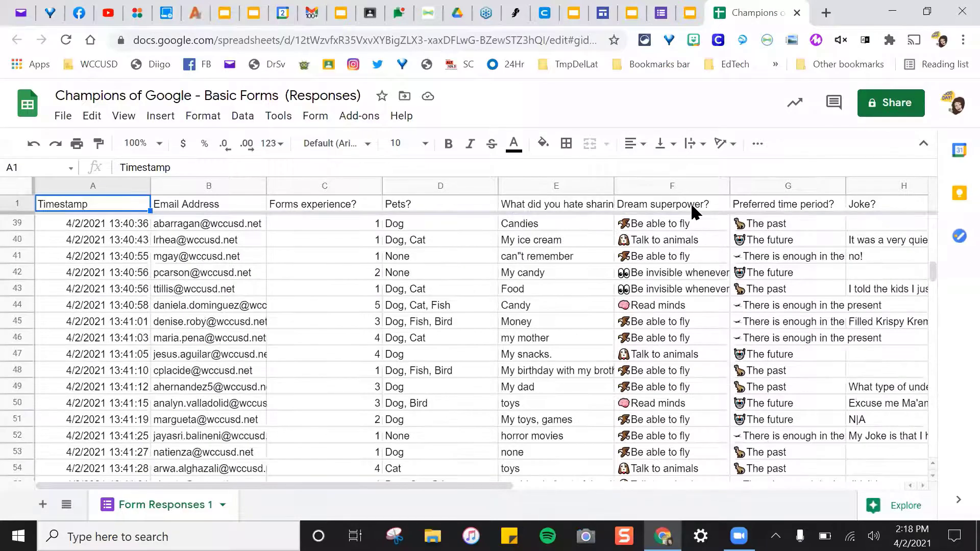
pyautogui.scroll(-7, 709, 270)
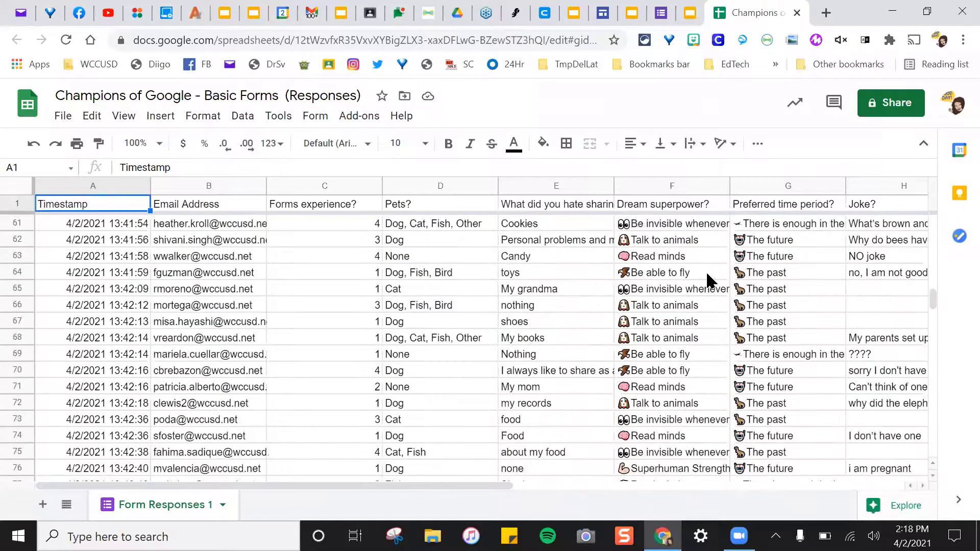
pyautogui.scroll(-7, 559, 281)
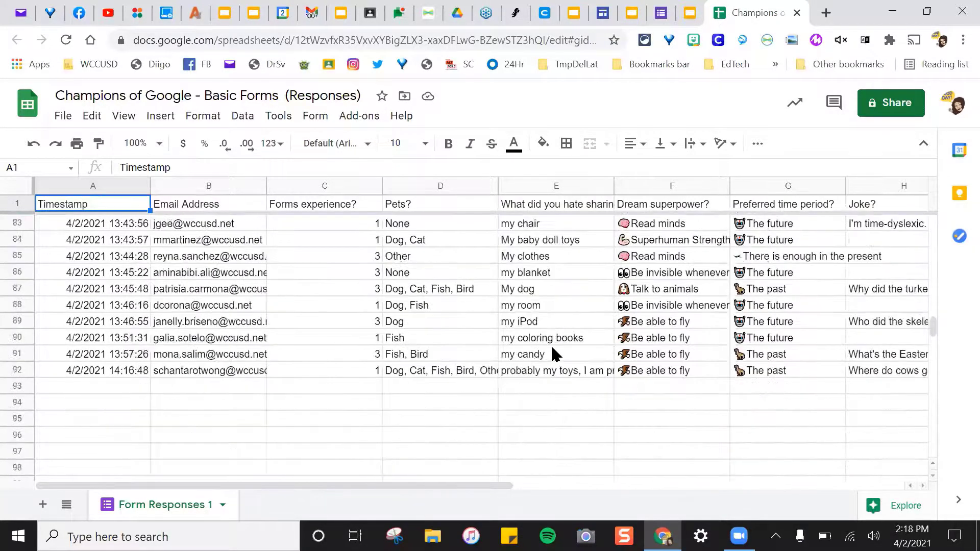
pyautogui.scroll(12, 551, 348)
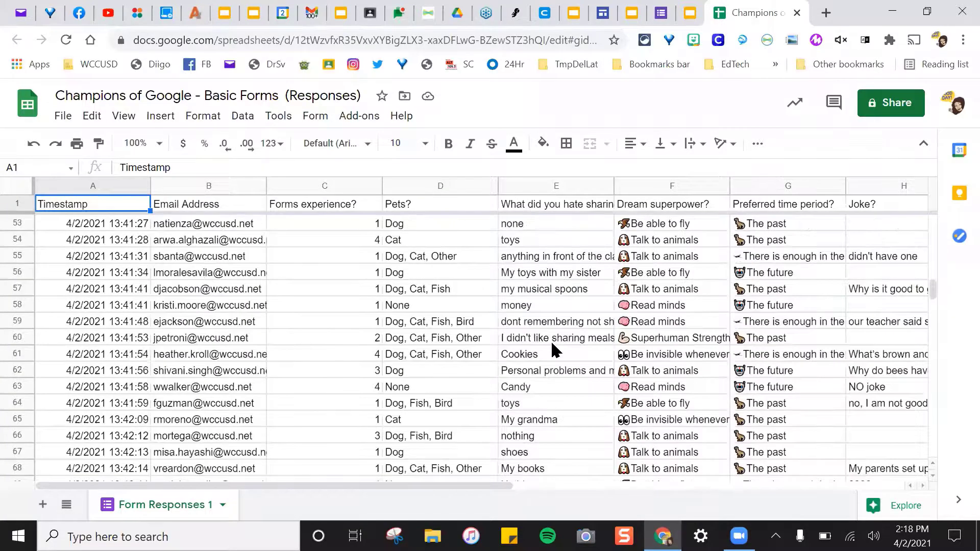
pyautogui.scroll(14, 547, 341)
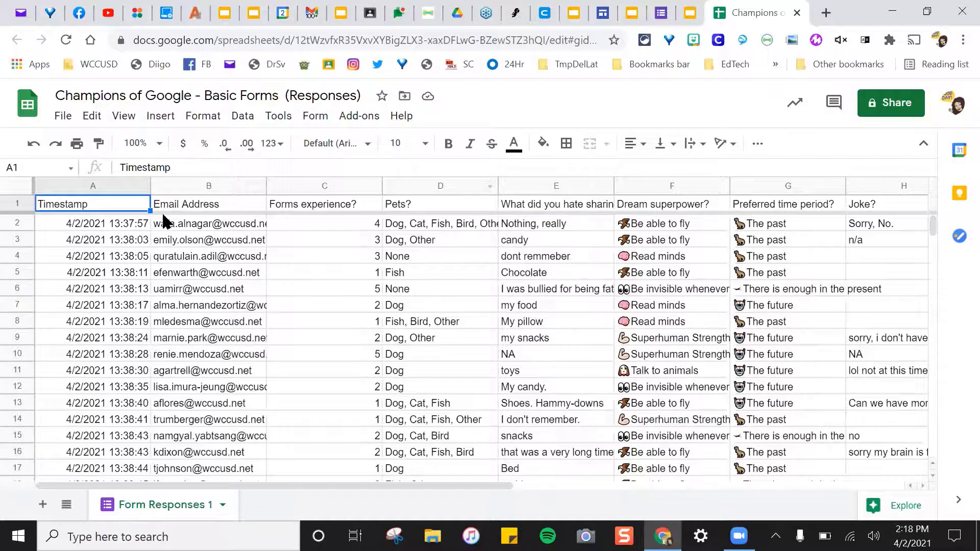
# Wrap the text in header row 1 so the long question titles fit their columns.
pyautogui.click(17, 204)
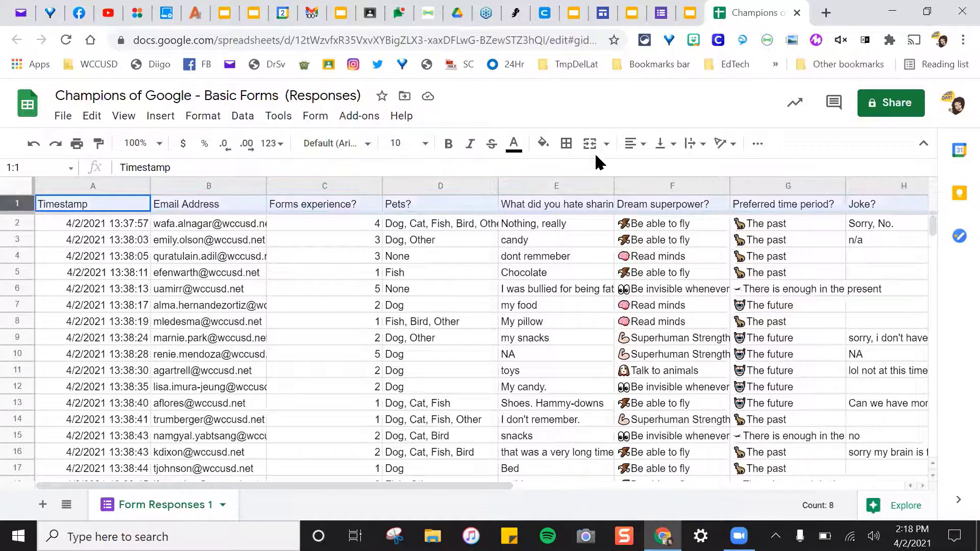
pyautogui.click(607, 146)
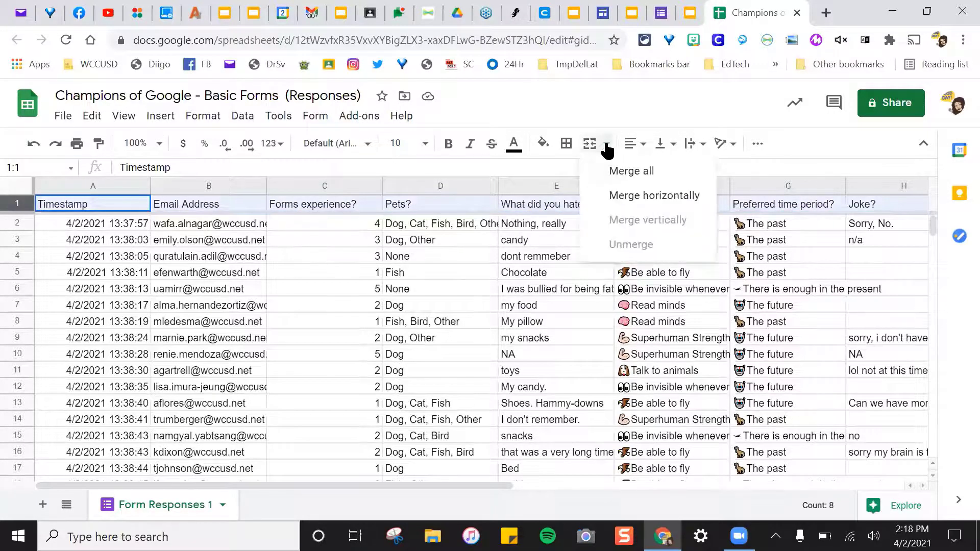
pyautogui.click(692, 144)
pyautogui.click(711, 170)
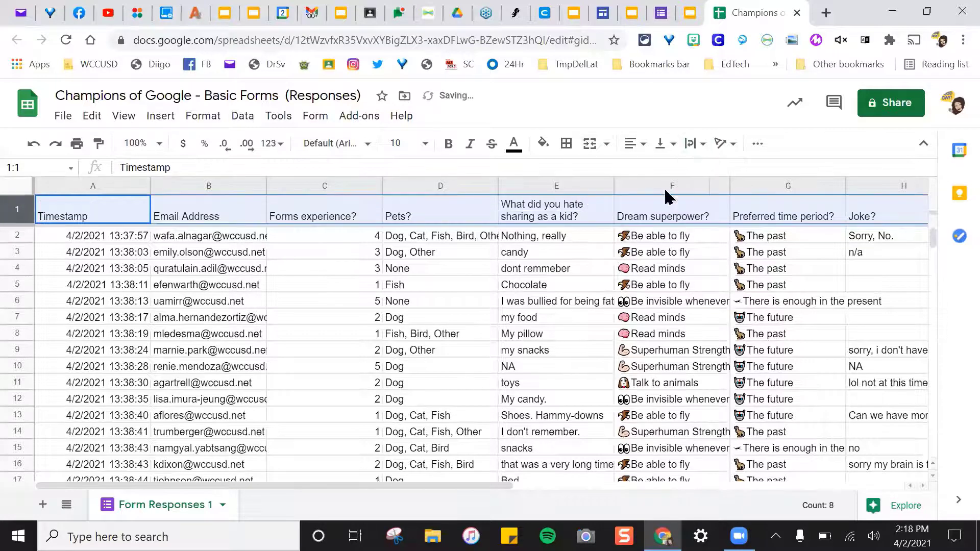
pyautogui.click(560, 351)
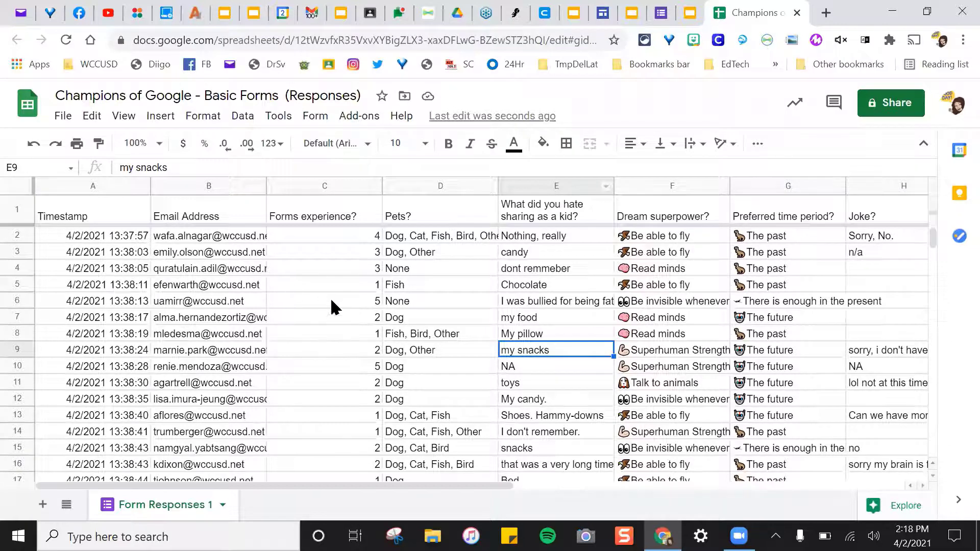
# View the "View Form responses - Google Sheets" slide in Google Slides and return to the form's responses in Google Forms.
pyautogui.click(691, 14)
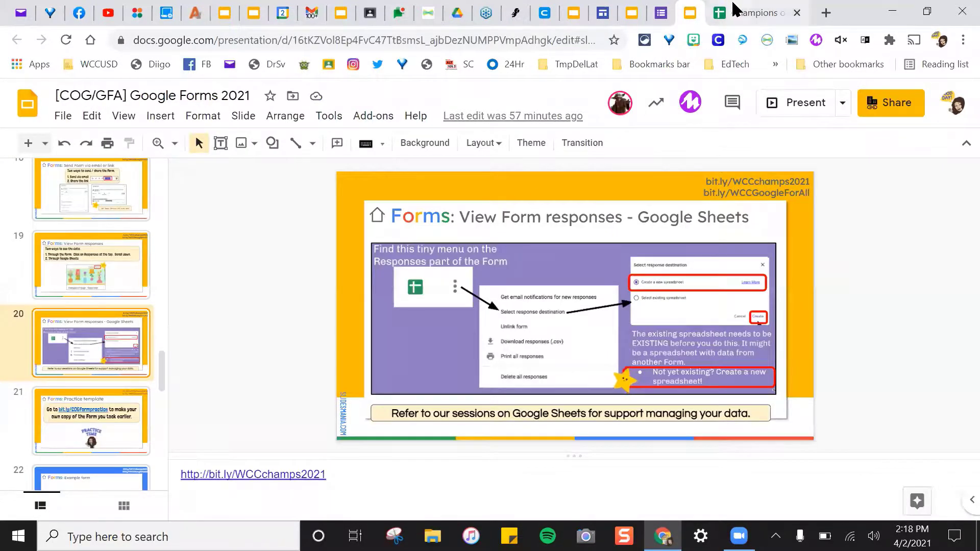
pyautogui.click(737, 12)
pyautogui.click(687, 14)
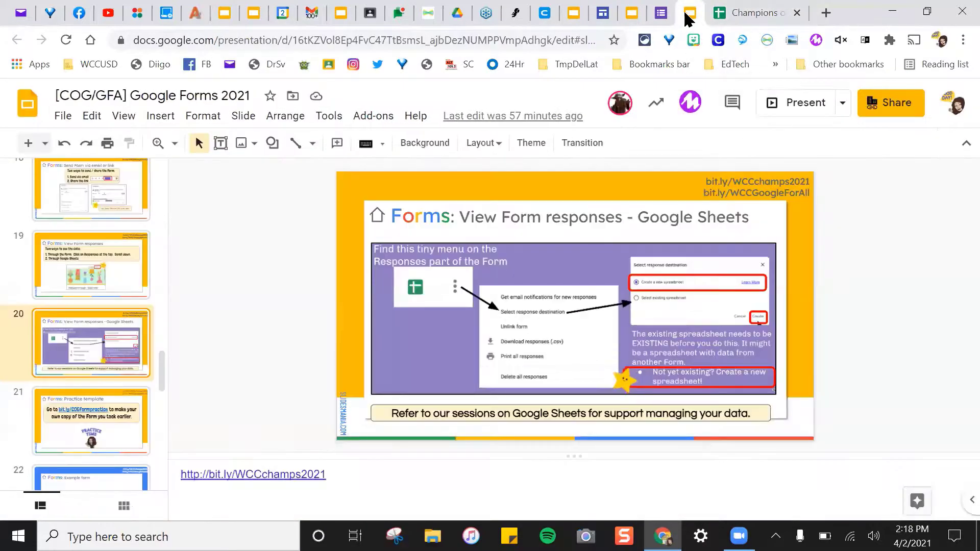
pyautogui.click(661, 13)
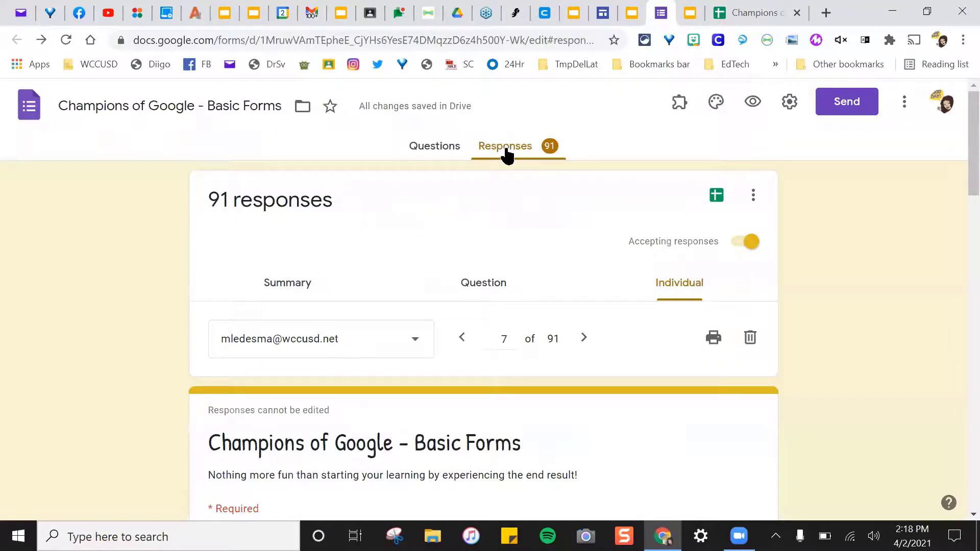
# Examine the form's responses by question, reading through the answers to "Joke?".
pyautogui.click(460, 285)
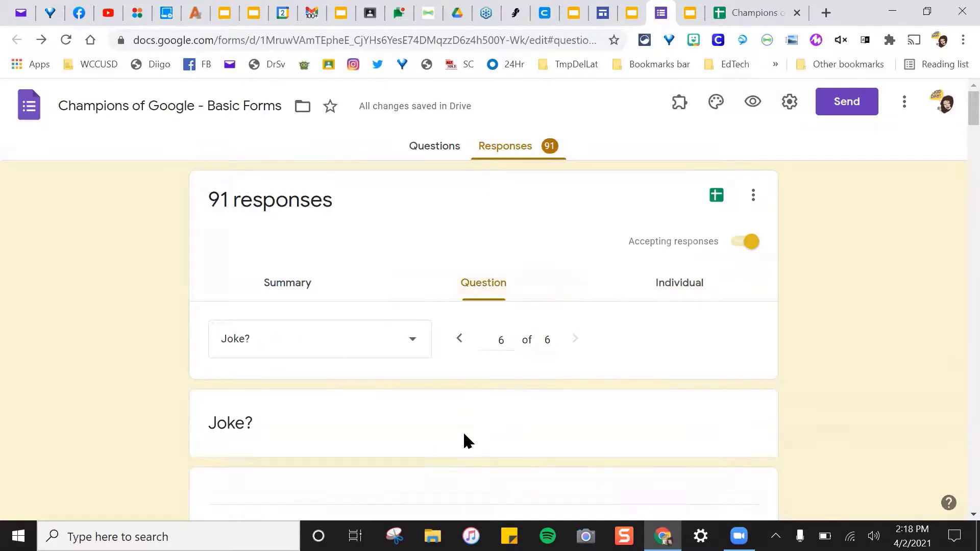
pyautogui.scroll(-20, 464, 435)
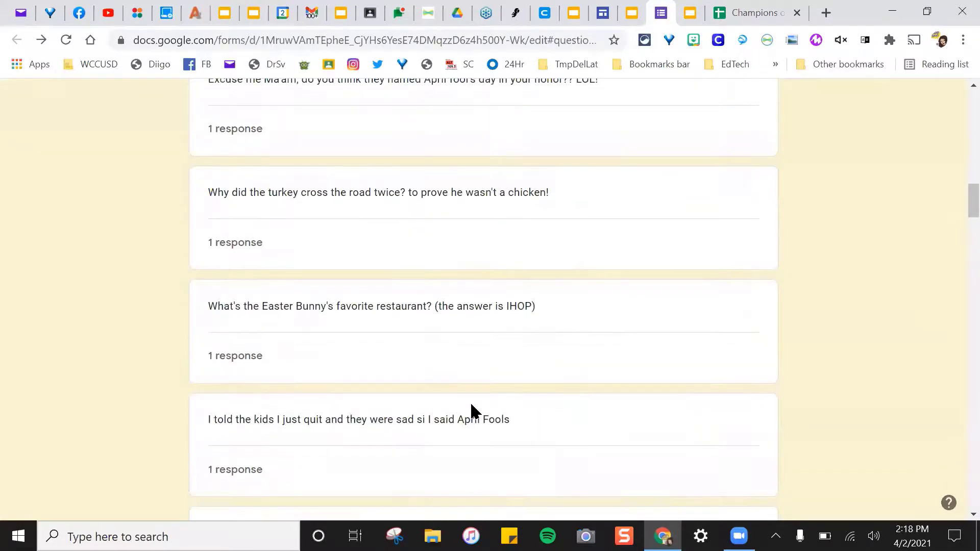
pyautogui.scroll(20, 468, 402)
# Switch to the Google Slides deck, present it through to the "Practice template" slide, and exit the presentation.
pyautogui.click(684, 14)
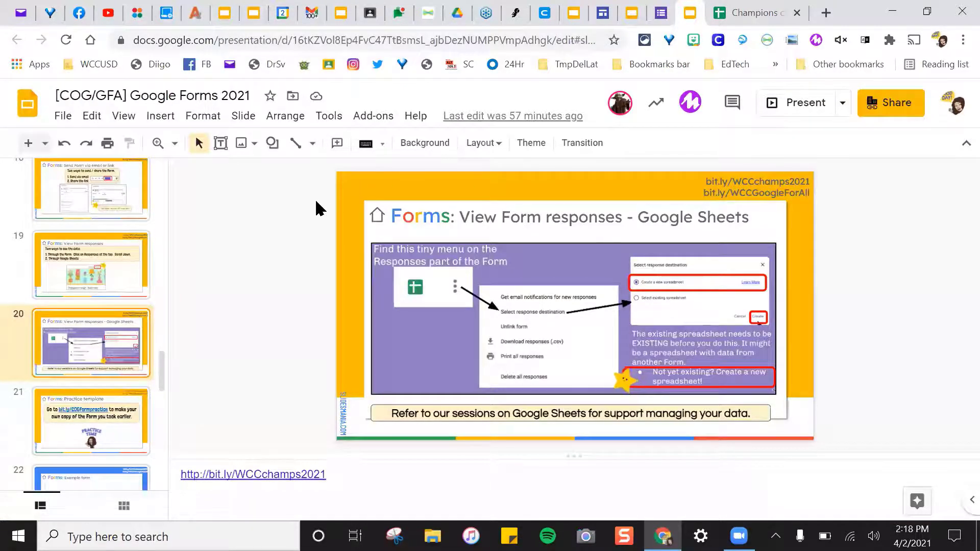
pyautogui.click(807, 102)
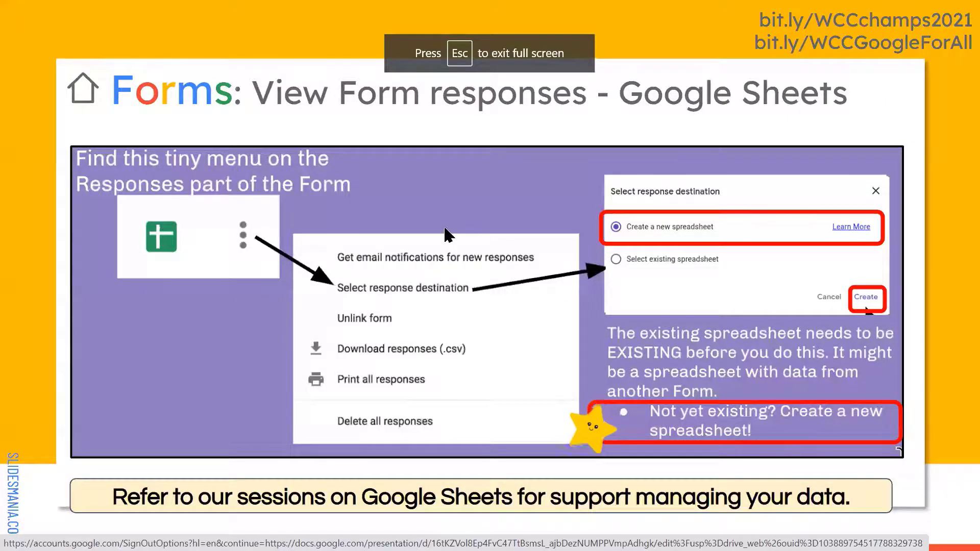
pyautogui.click(307, 297)
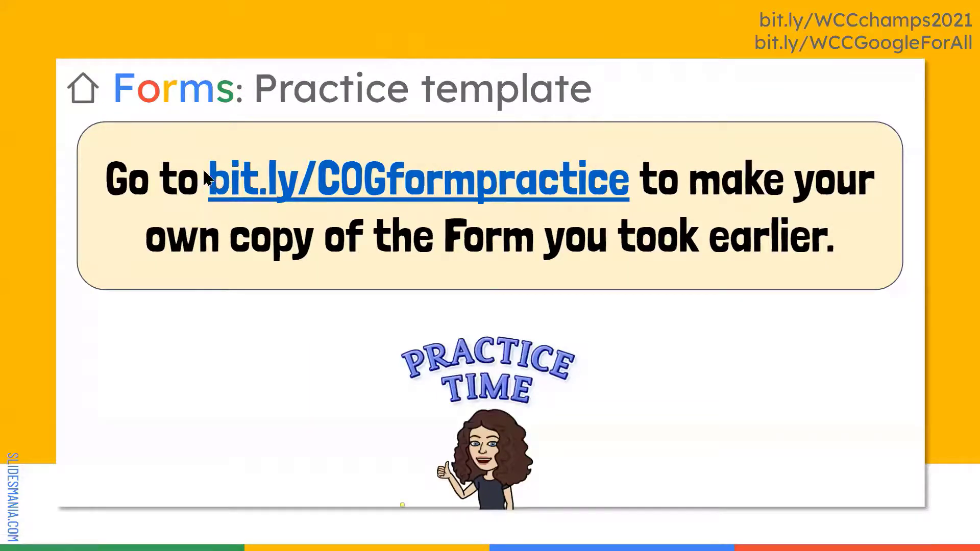
pyautogui.press('Escape')
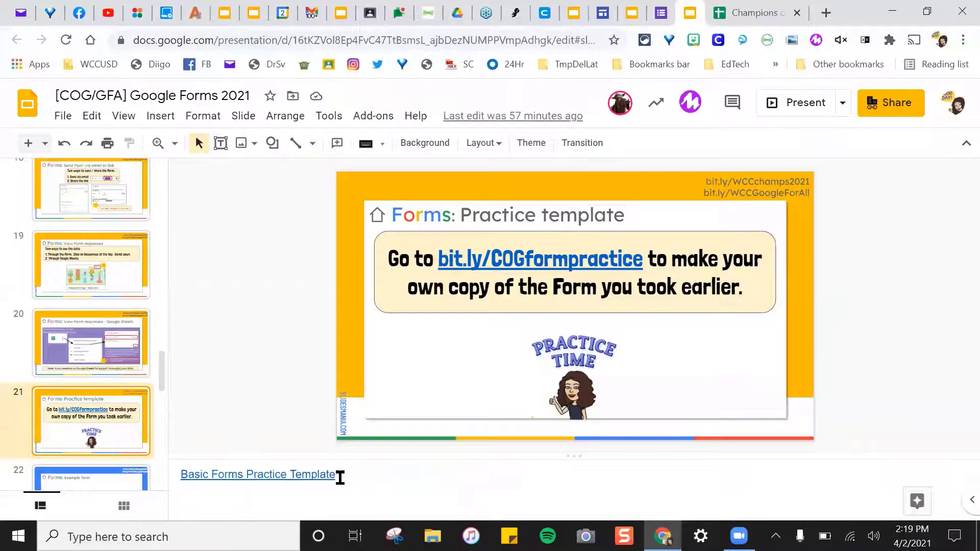
# Select the "Basic Forms Practice Template" link text in the speaker notes of slide 21.
pyautogui.moveTo(335, 475); pyautogui.dragTo(196, 463)
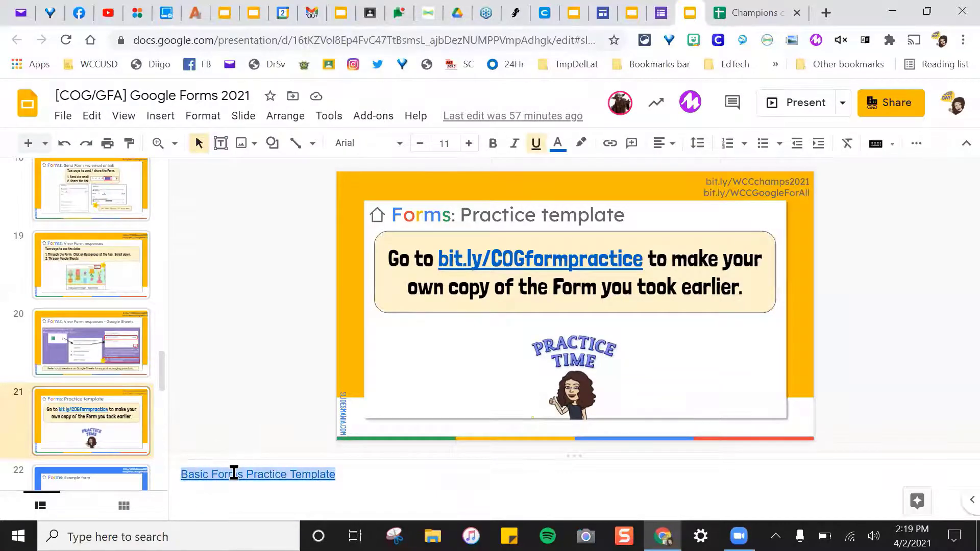